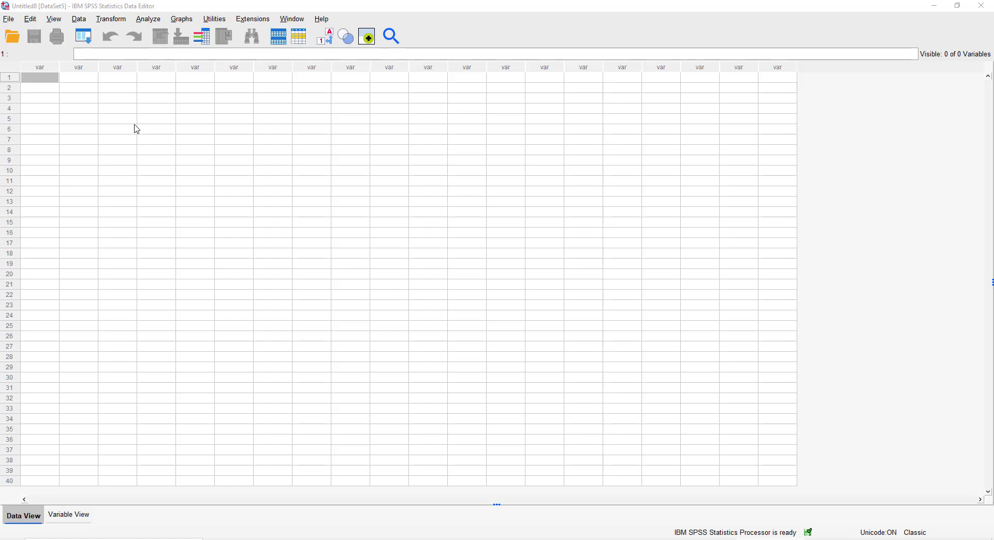
Define a first numeric variable named sendiri with 0 decimals
left_click(69, 515)
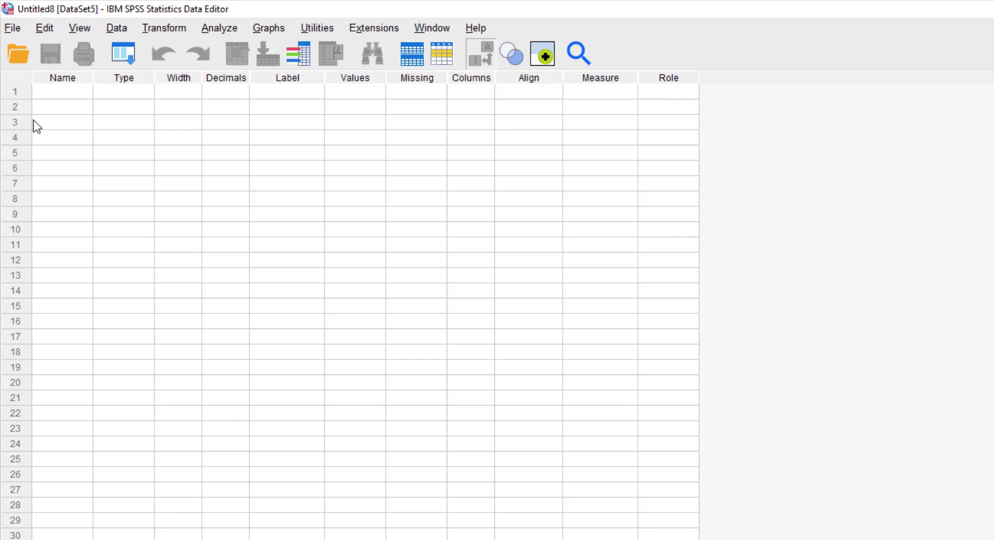
left_click(73, 91)
type("sendiri")
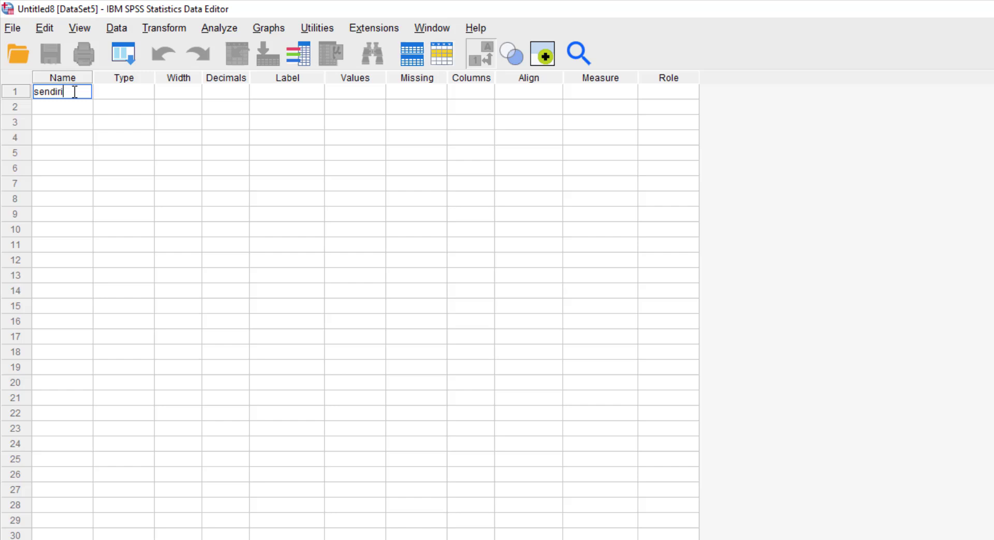
key("Tab")
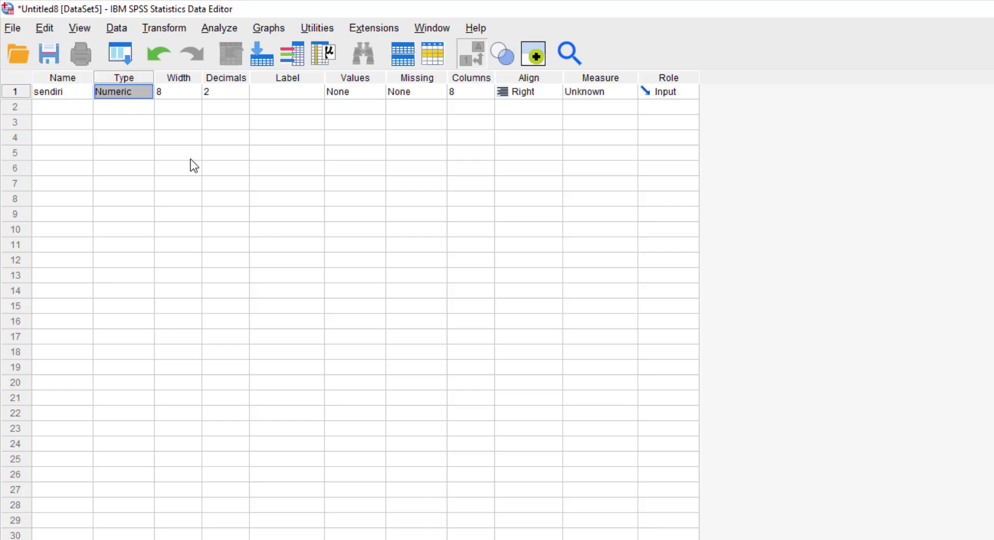
left_click(228, 91)
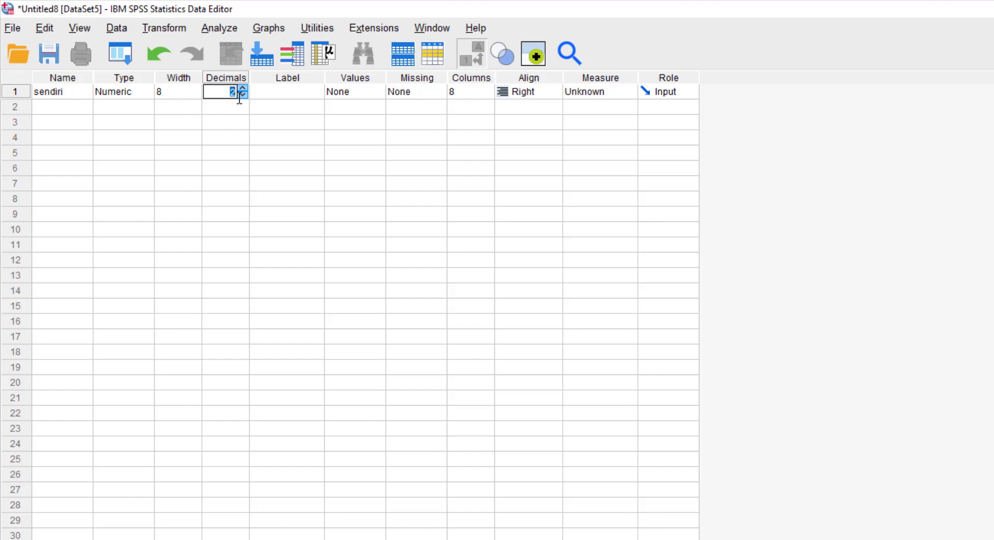
type("0")
key("Tab")
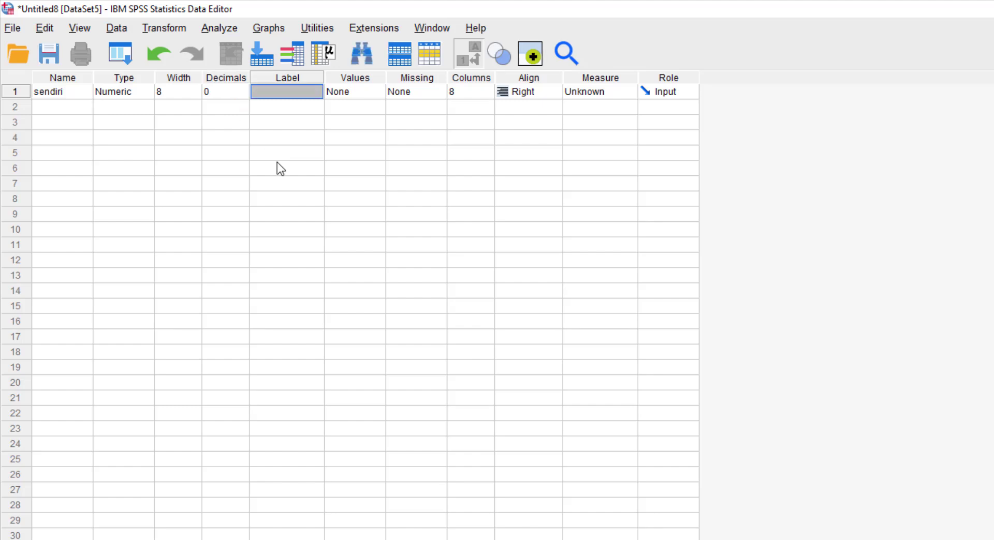
Label the sendiri variable "Kerja Sendiri" and set its measurement level to Scale
type("K")
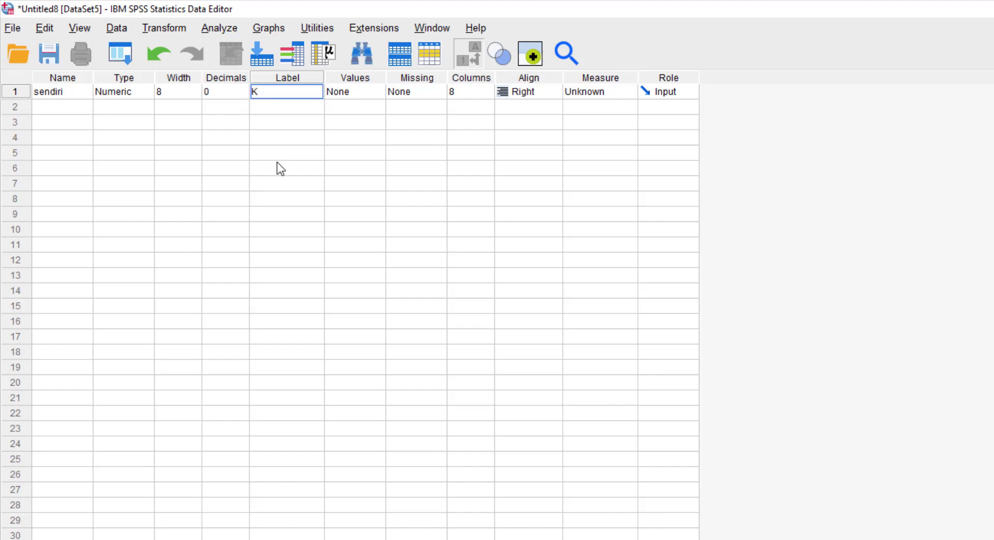
type("erja Sendiri")
left_click(607, 91)
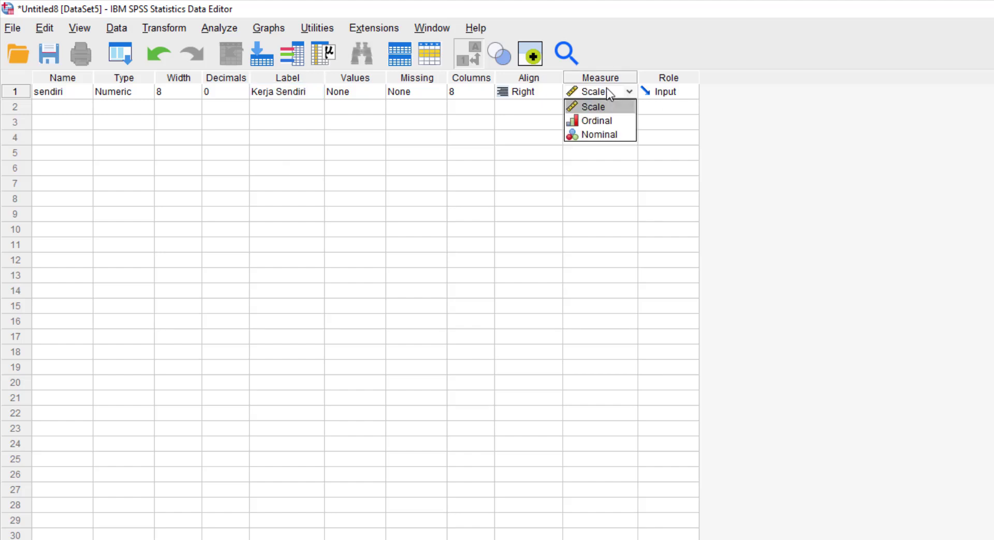
left_click(598, 107)
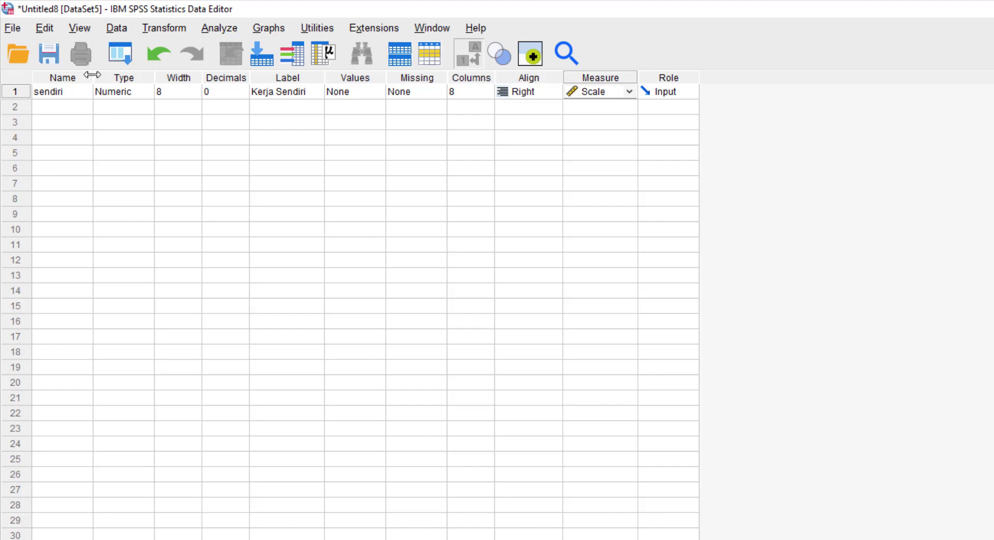
Define a second numeric variable named tim with 0 decimals
left_click(75, 107)
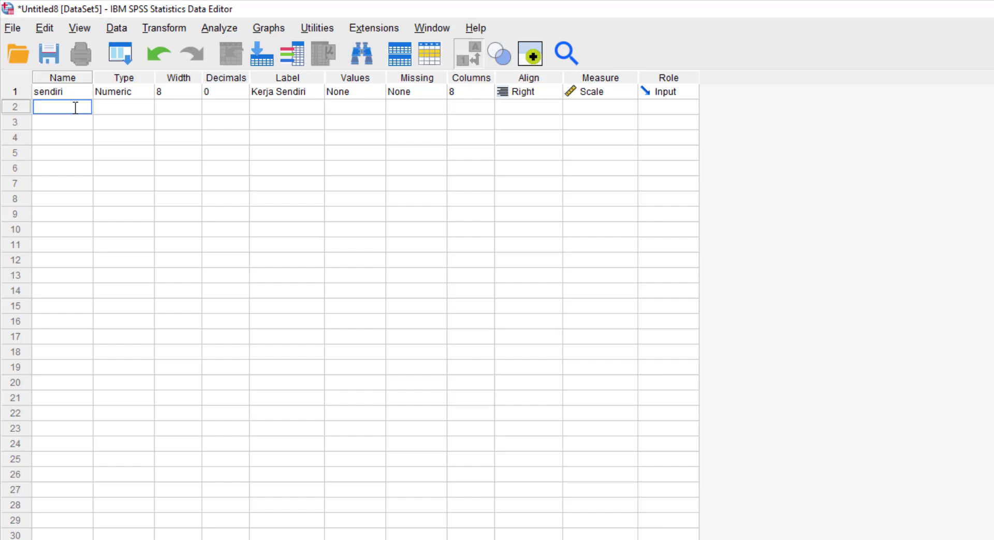
type("tim")
key("Tab")
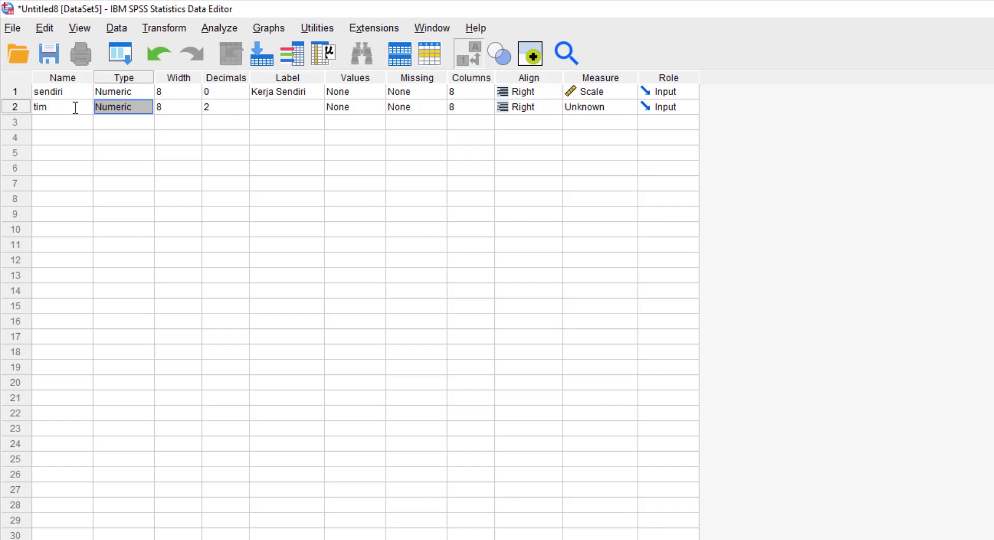
key("Tab")
key("Tab")
type("0")
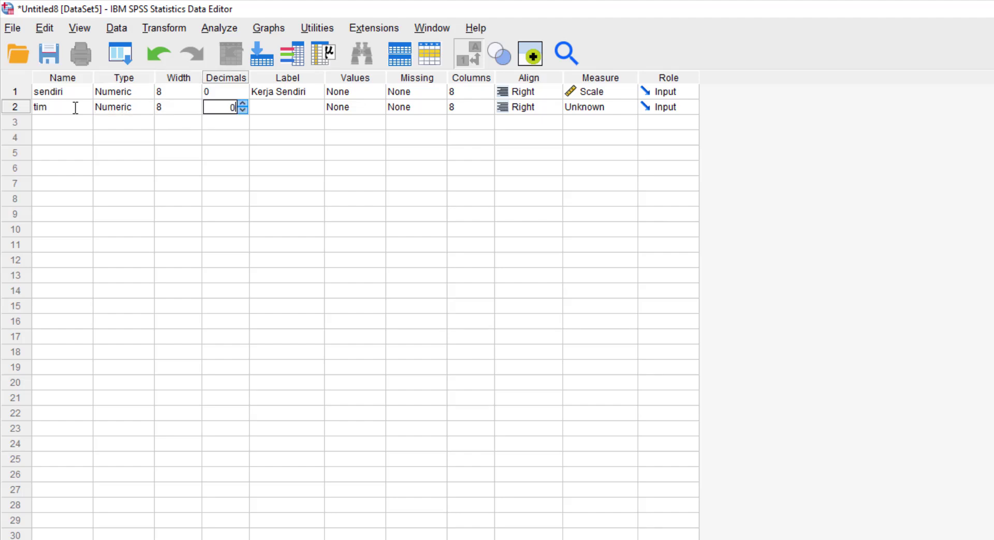
key("Tab")
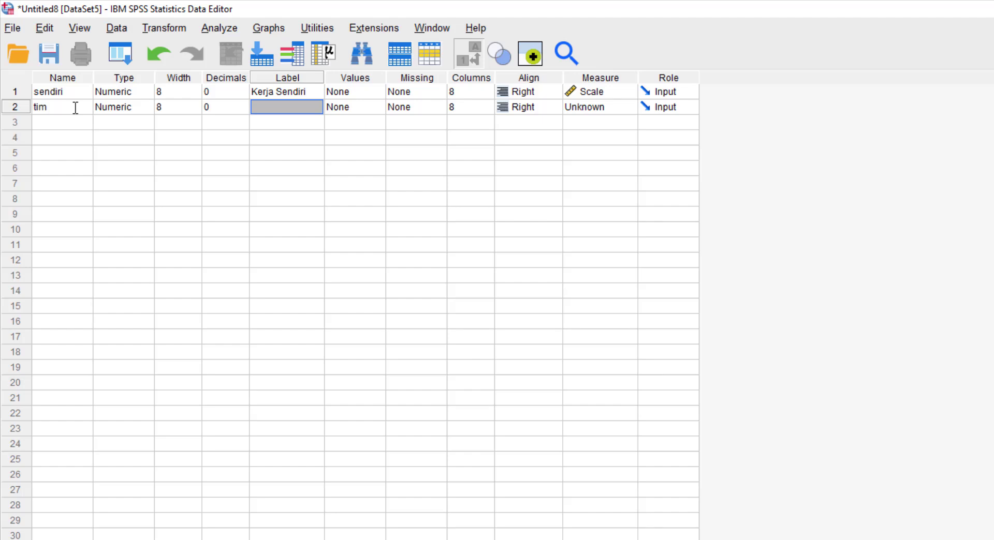
Label the tim variable "Kerja Tim" and set its measurement level to Scale
type("Kerja Tim")
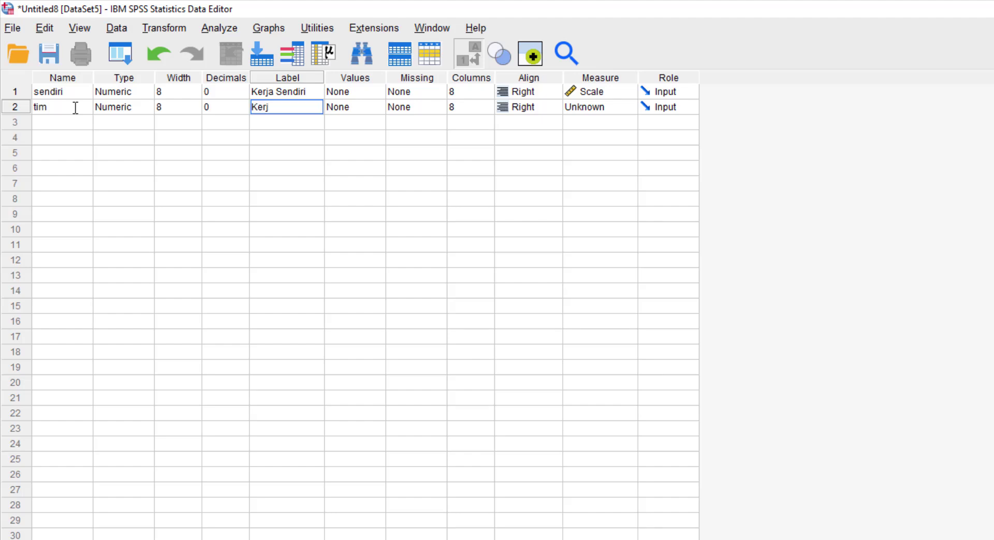
key("Tab")
key("Tab")
key("Tab")
key("Tab")
key("Tab")
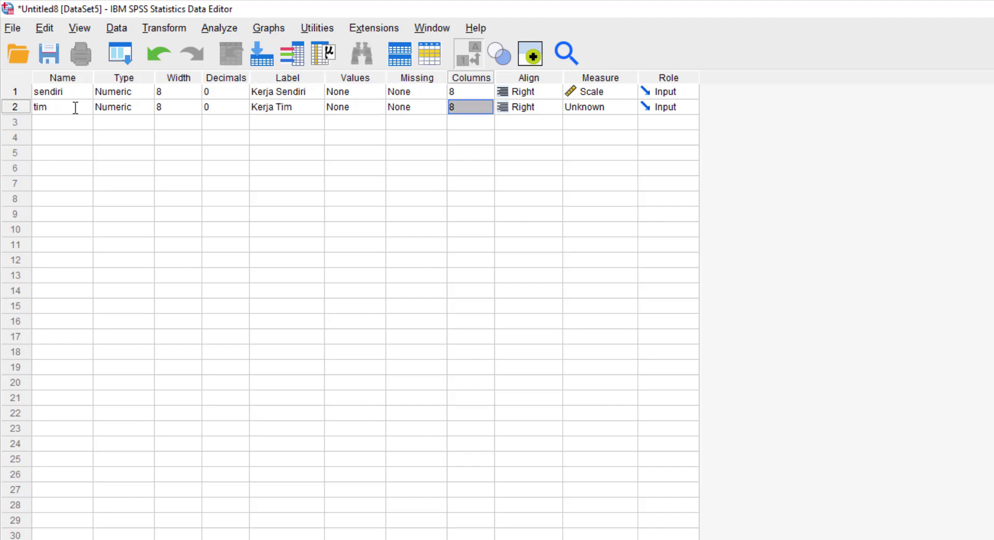
key("s")
key("Tab")
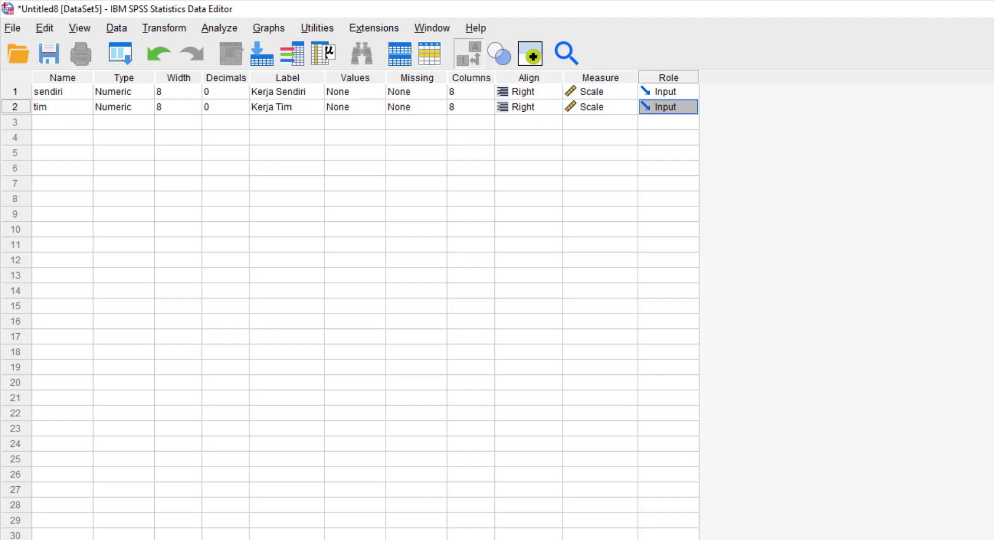
Switch to the data grid and widen the sendiri and tim columns
key("ctrl+t")
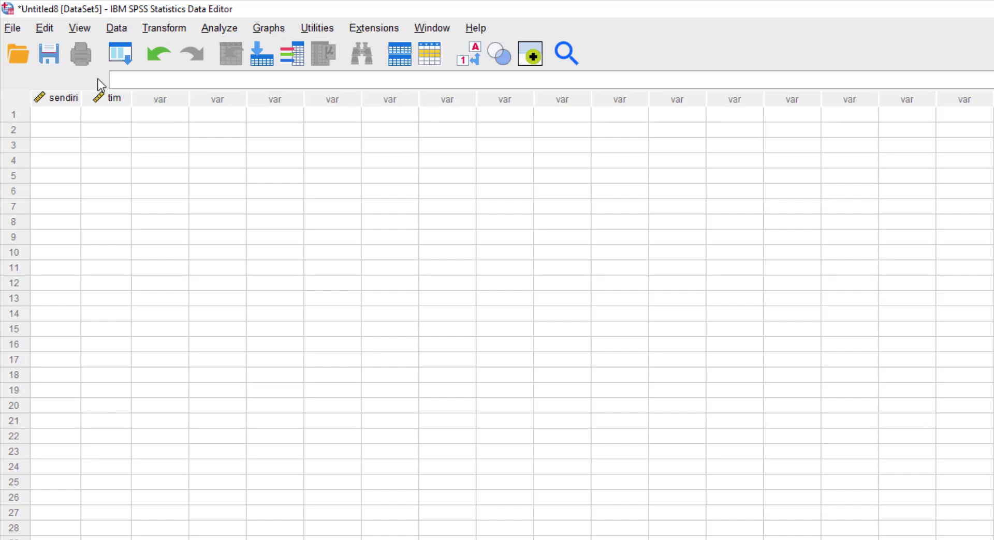
left_click_drag(81, 99, 107, 101)
left_click(155, 99)
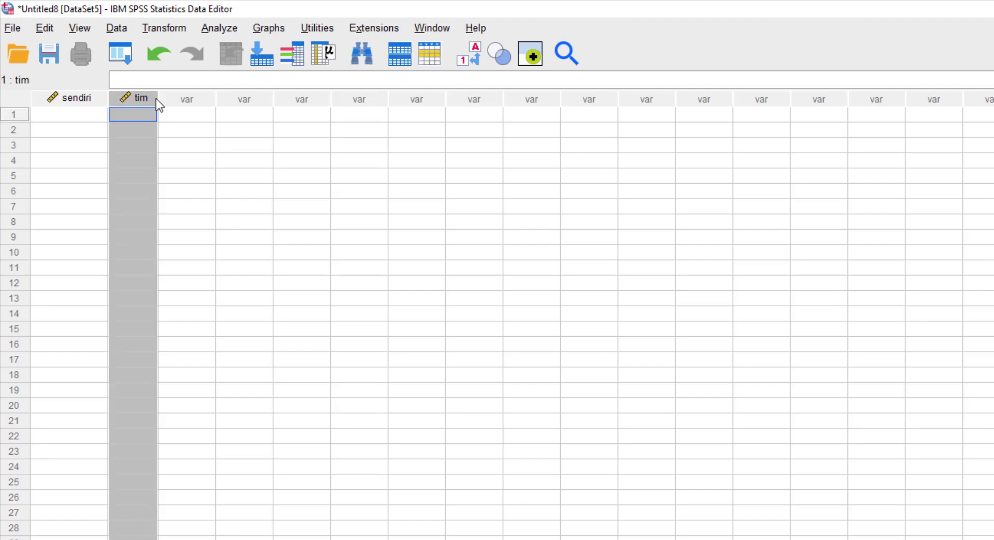
left_click(184, 131)
left_click_drag(158, 98, 196, 98)
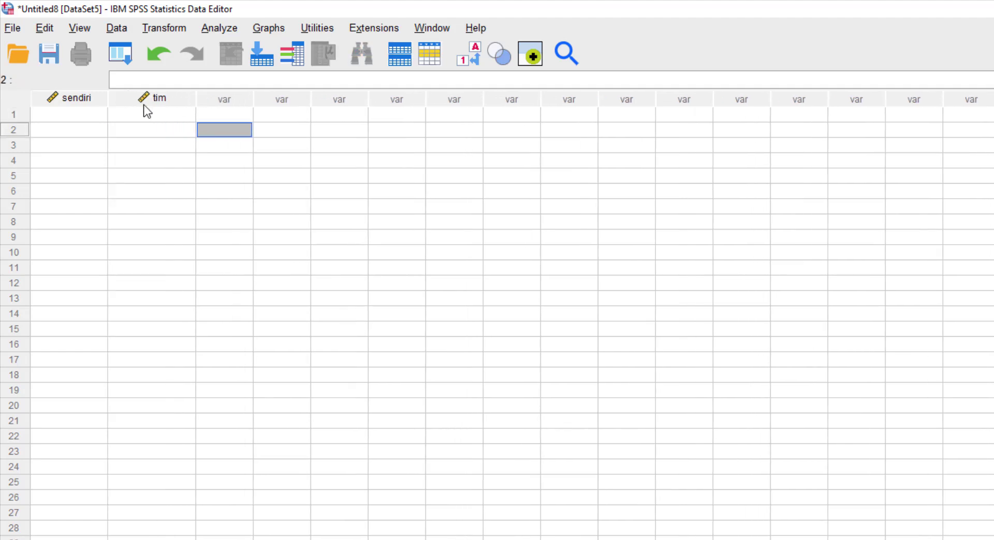
Enter the first two cases: sendiri 80 with tim 90, and sendiri 50 with tim 70
left_click(86, 117)
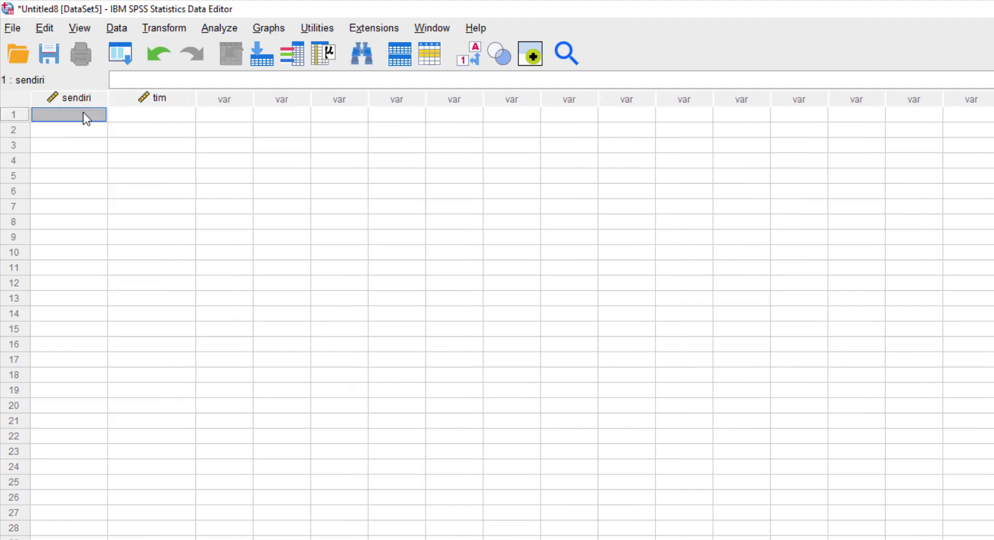
type("80")
key("Tab")
type("90")
key("Return")
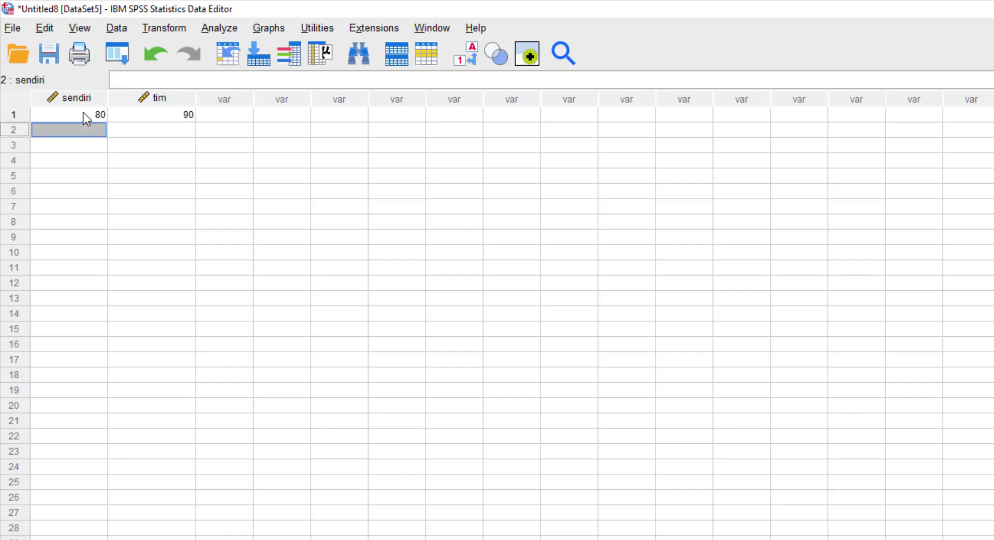
type("50")
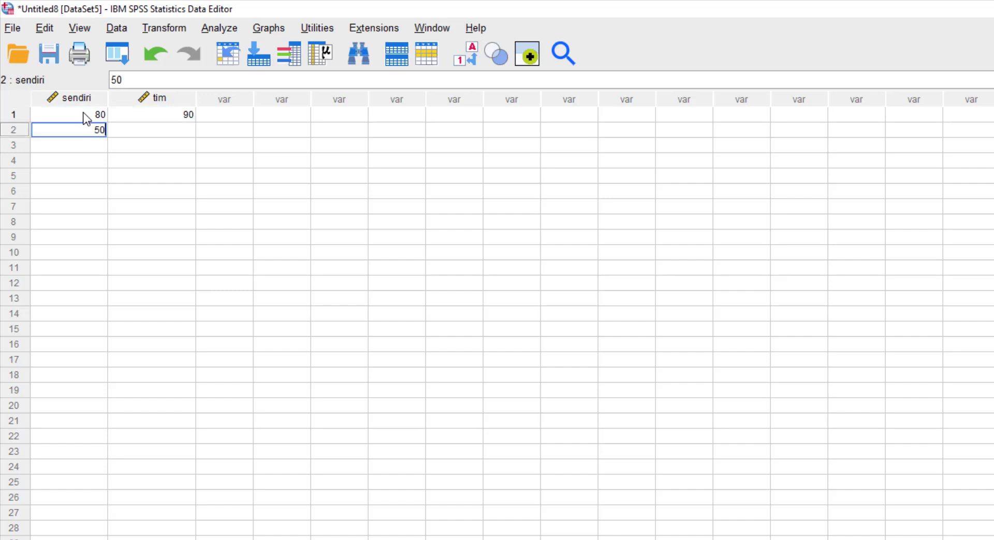
key("Tab")
type("70")
key("Return")
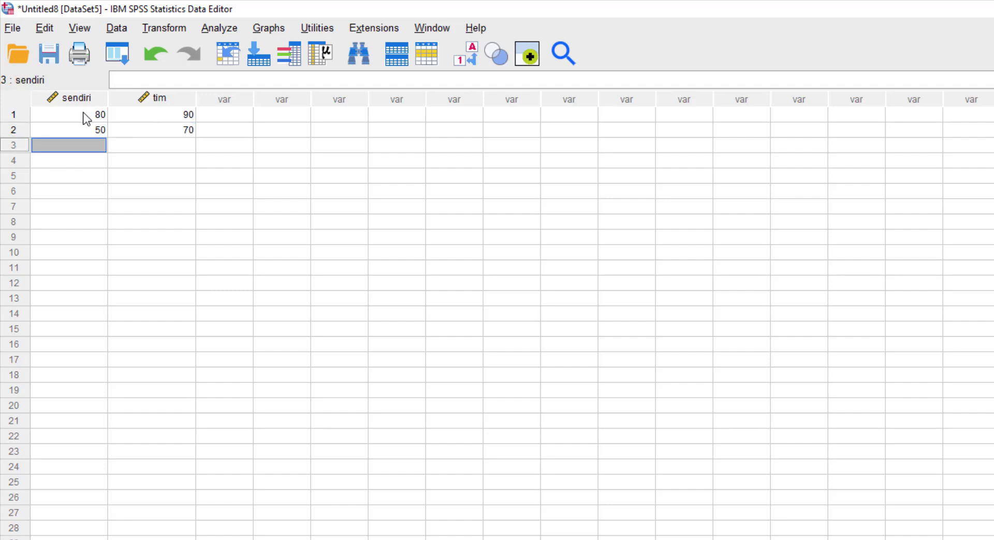
Enter cases 3 and 4: sendiri 75 with tim 80, and sendiri 65 with tim 70
type("75")
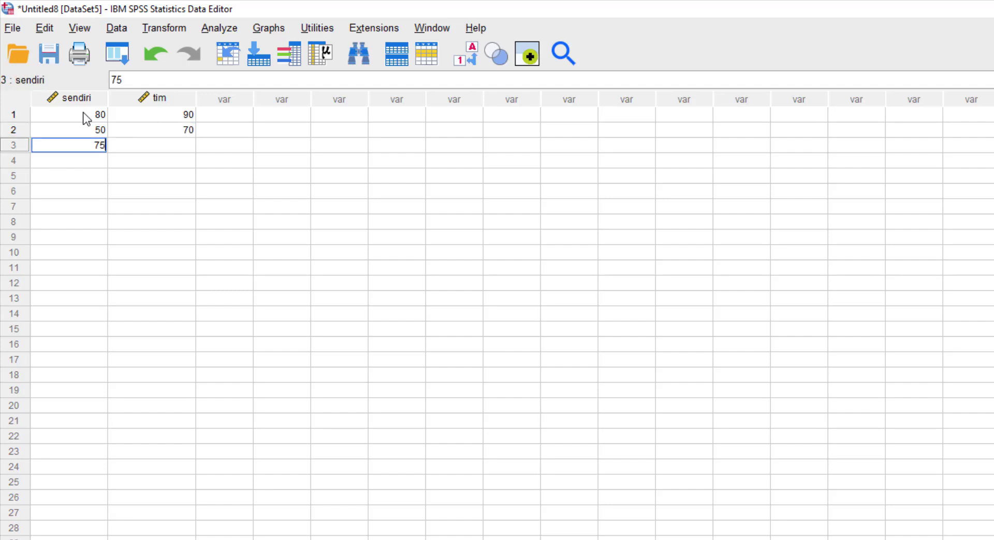
key("Tab")
type("80")
key("Return")
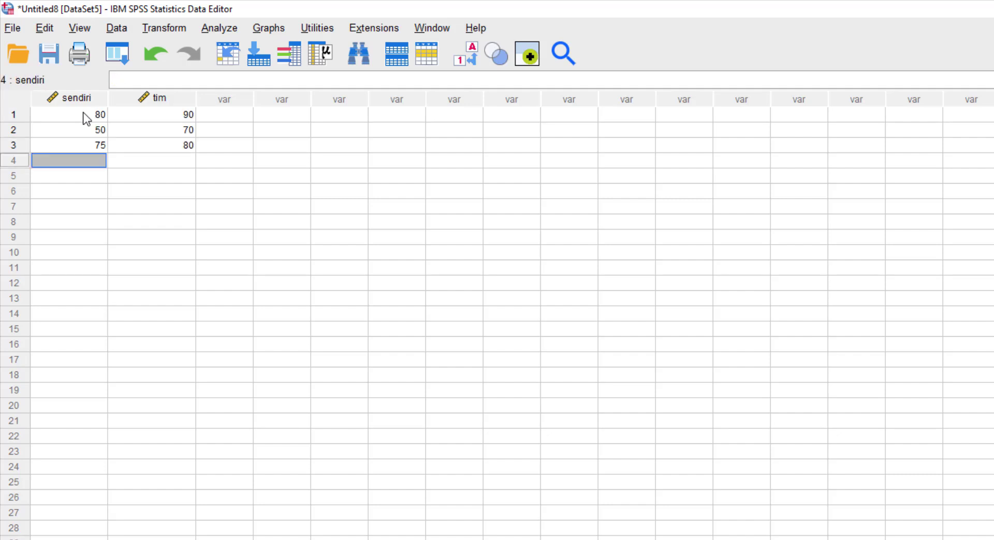
type("65")
key("Tab")
type("7")
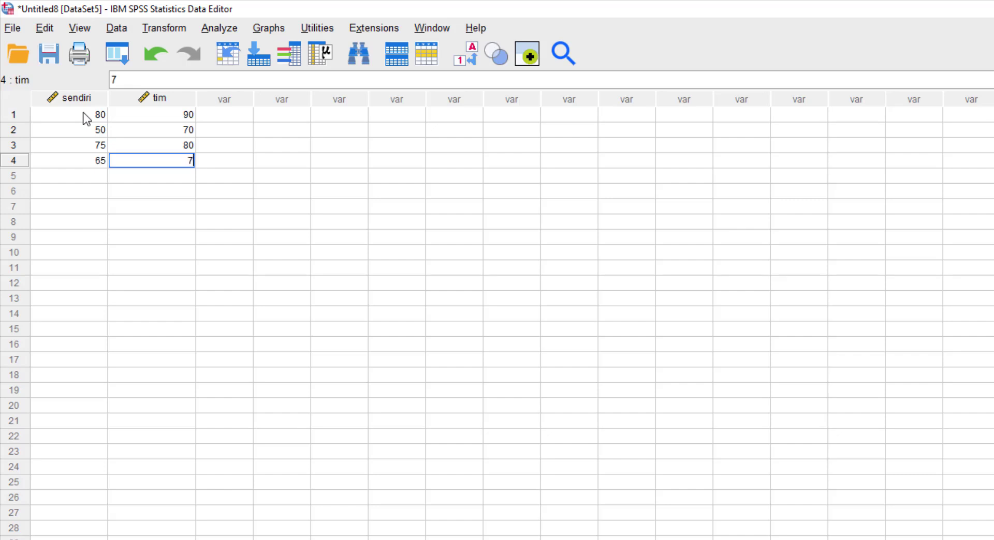
type("5")
key("BackSpace")
type("0")
key("Return")
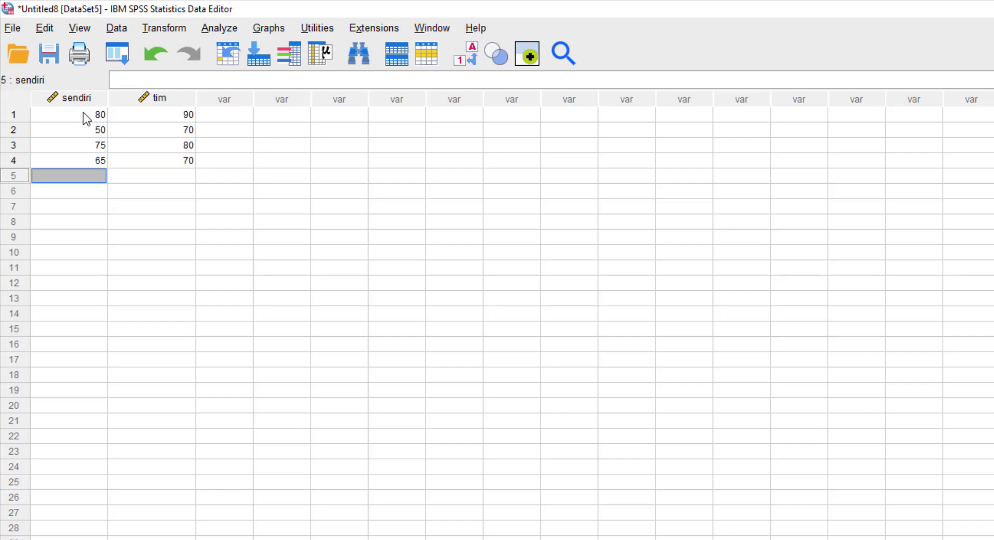
Enter cases 5 and 6: sendiri 60 with tim 70, and sendiri 75 with tim 80
type("60")
key("Tab")
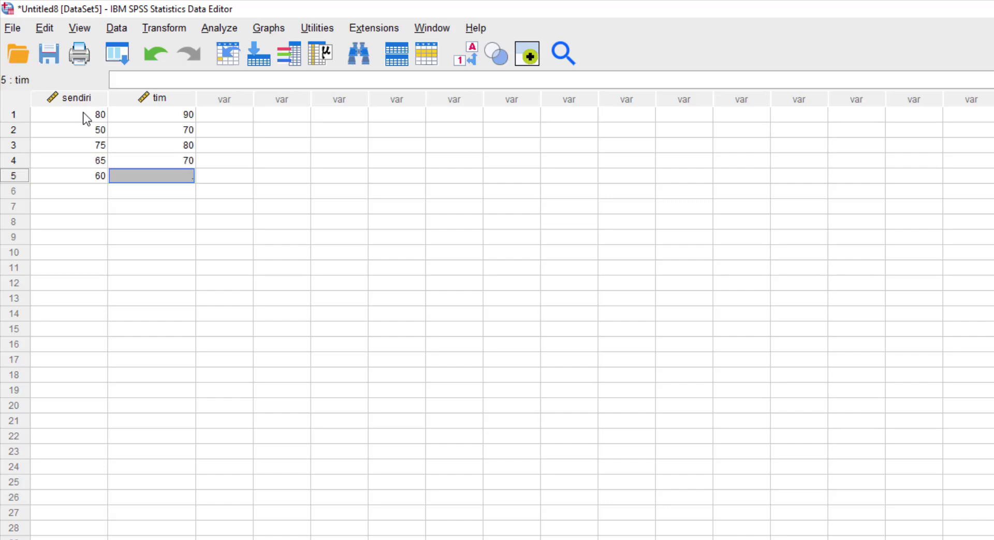
type("70")
key("Return")
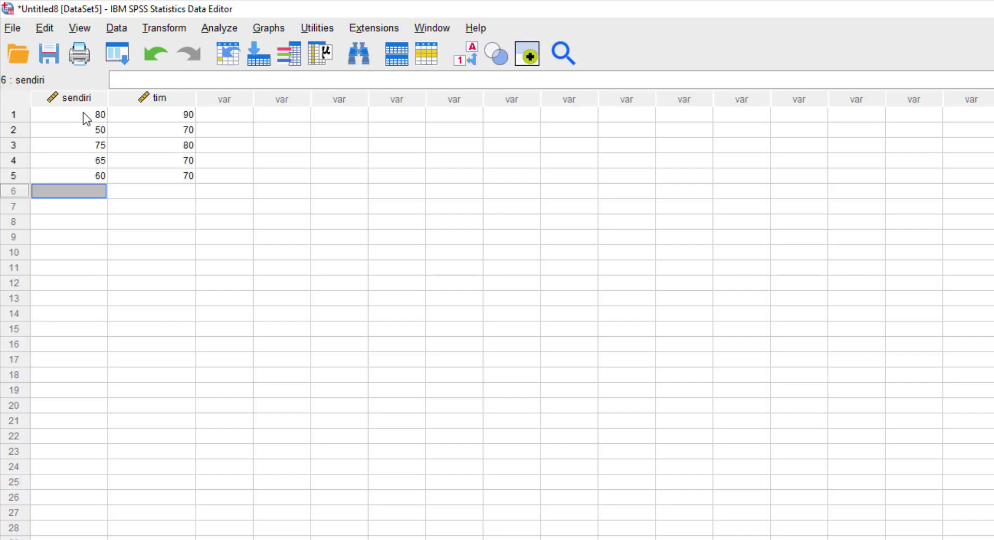
type("75")
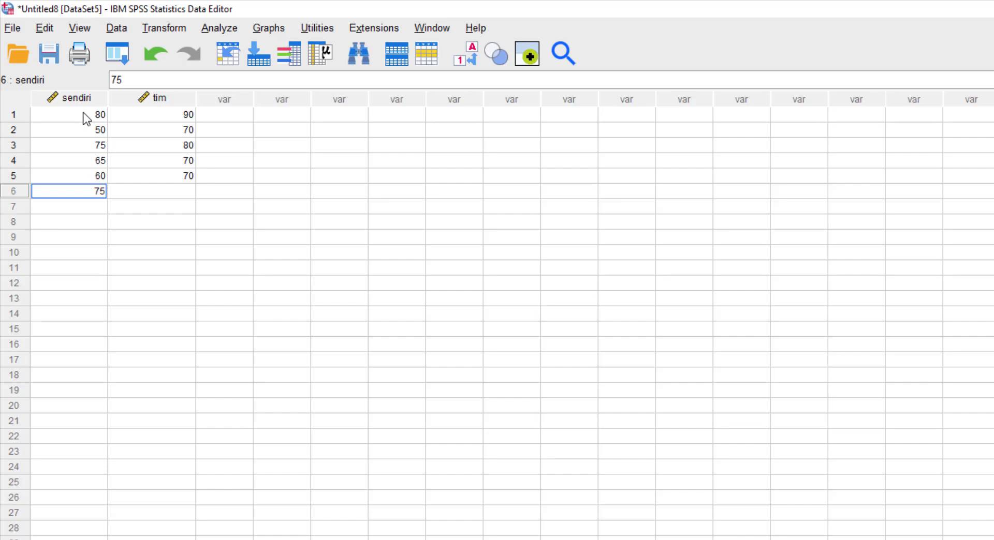
key("Tab")
type("80")
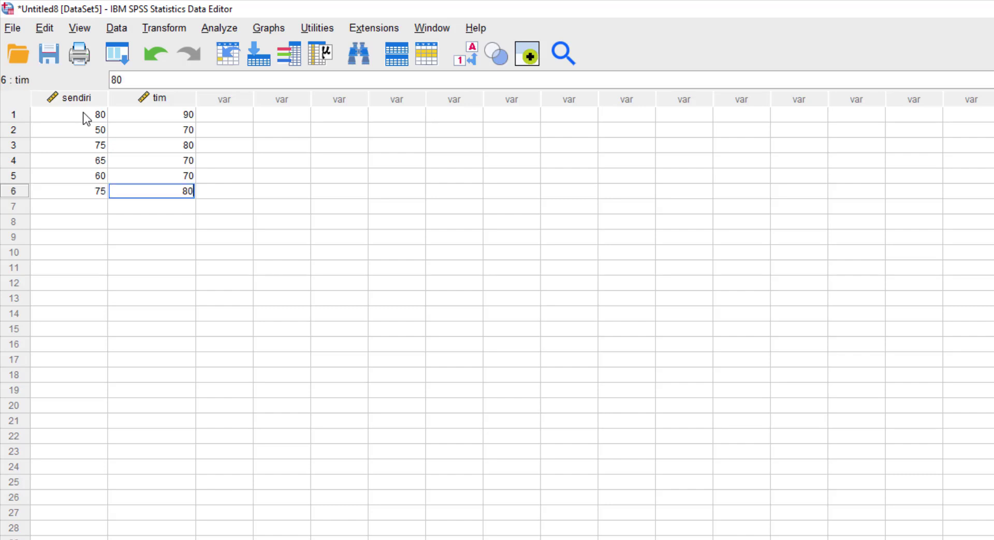
key("Return")
Enter cases 7 and 8: sendiri 90 with tim 90, and sendiri 65 with tim 90
type("90")
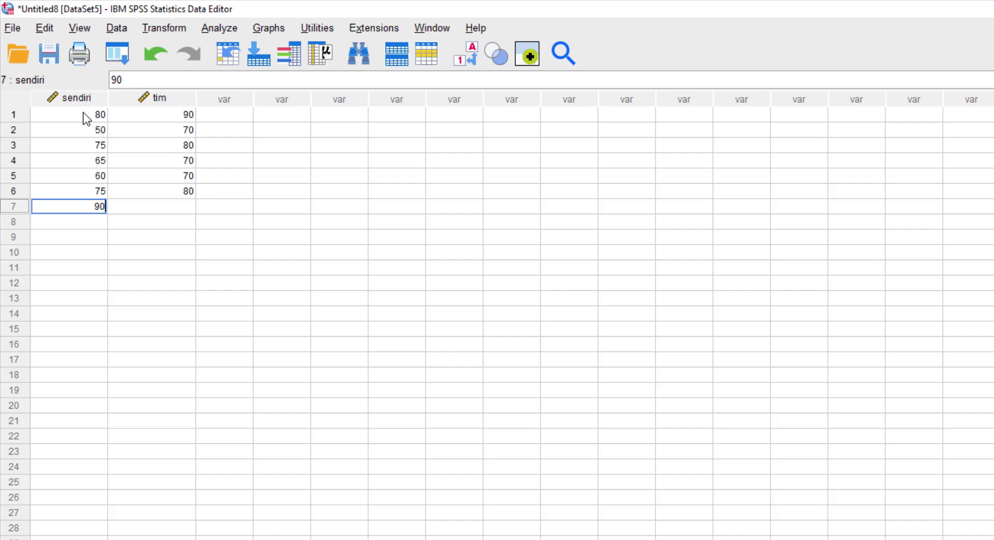
key("Tab")
type("90")
key("Return")
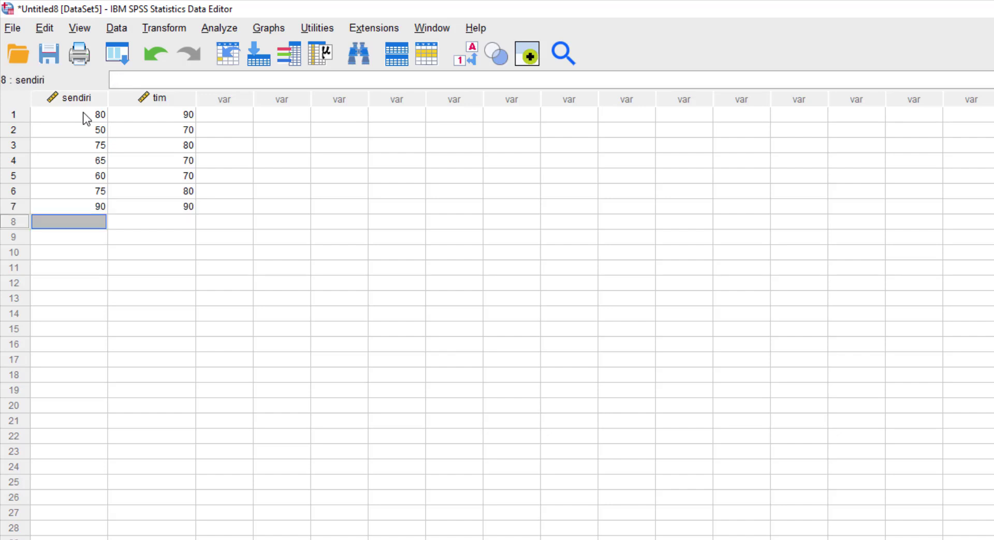
type("65")
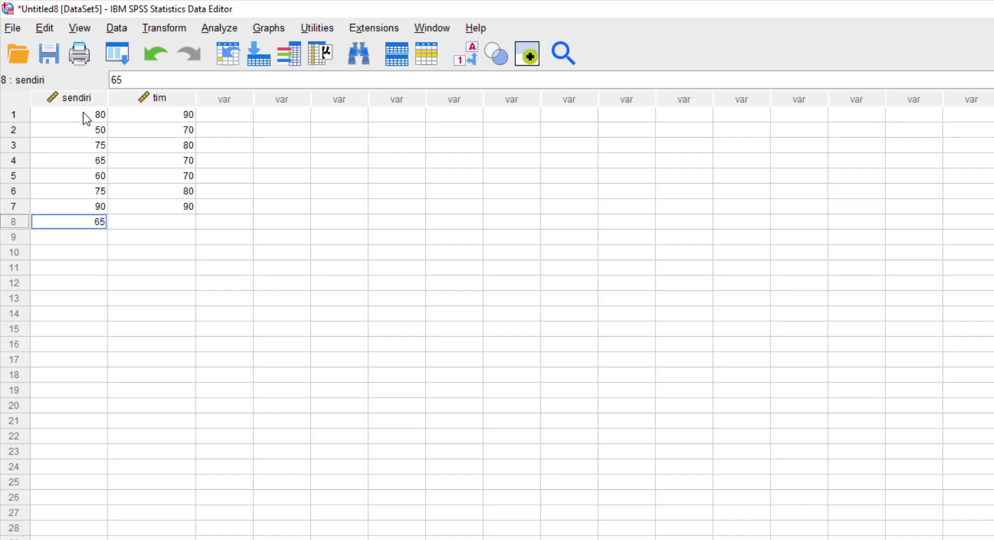
key("Tab")
type("90")
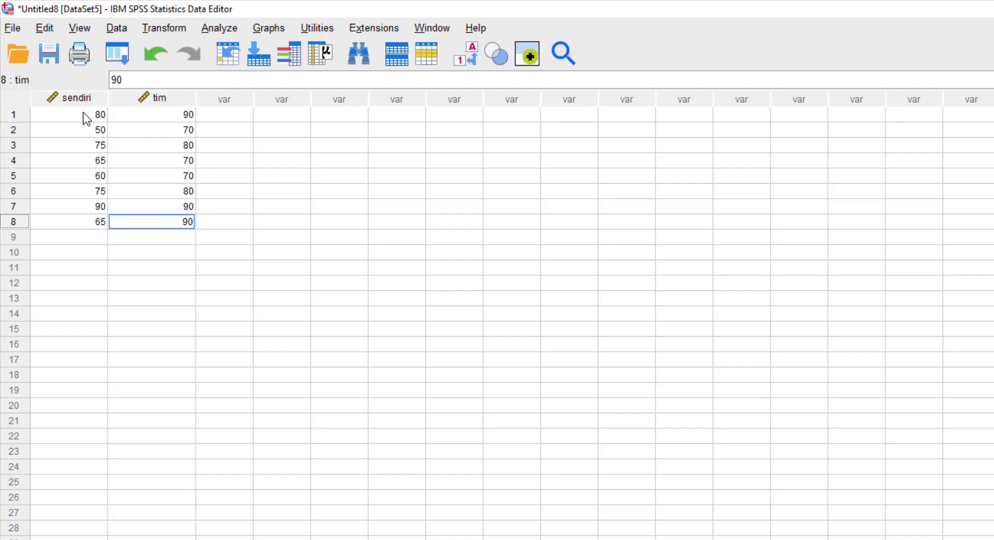
key("Return")
Enter cases 9 and 10: sendiri 70 with tim 80, and sendiri 45 with tim 70
type("70")
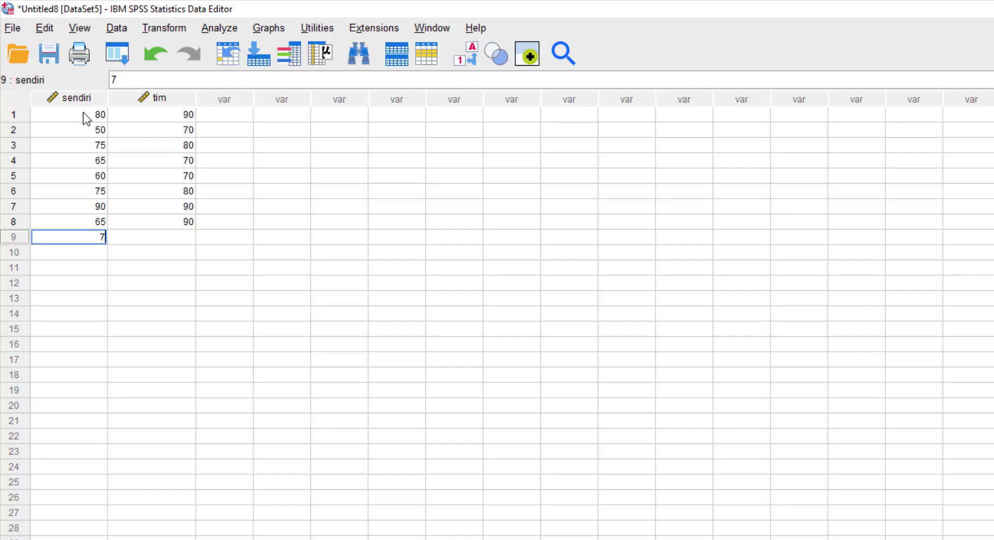
key("Tab")
type("80")
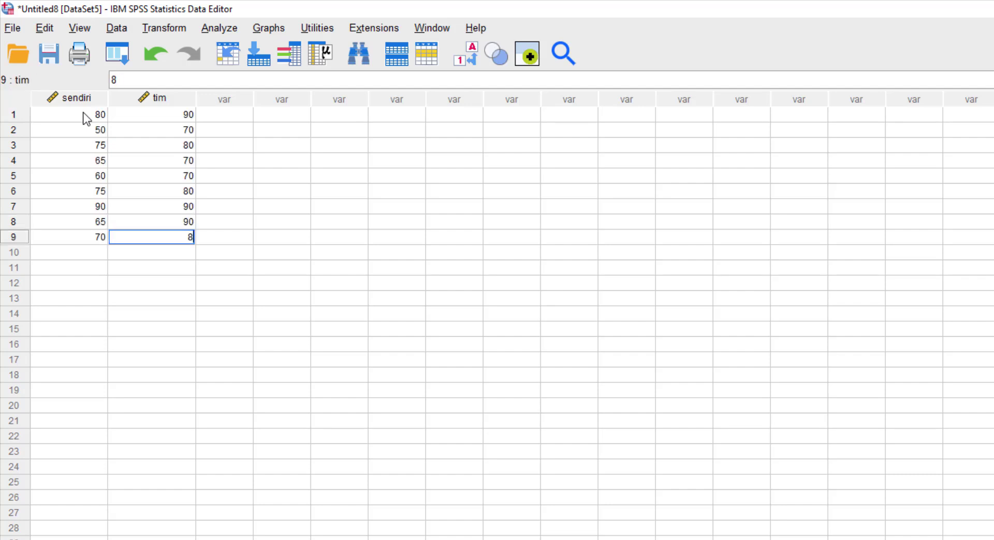
key("Return")
type("45")
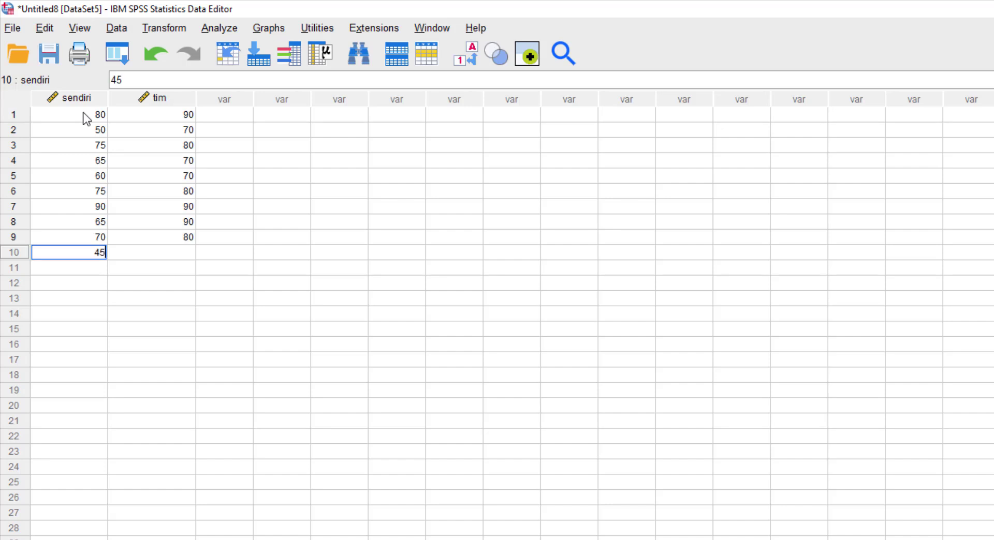
key("Tab")
type("70")
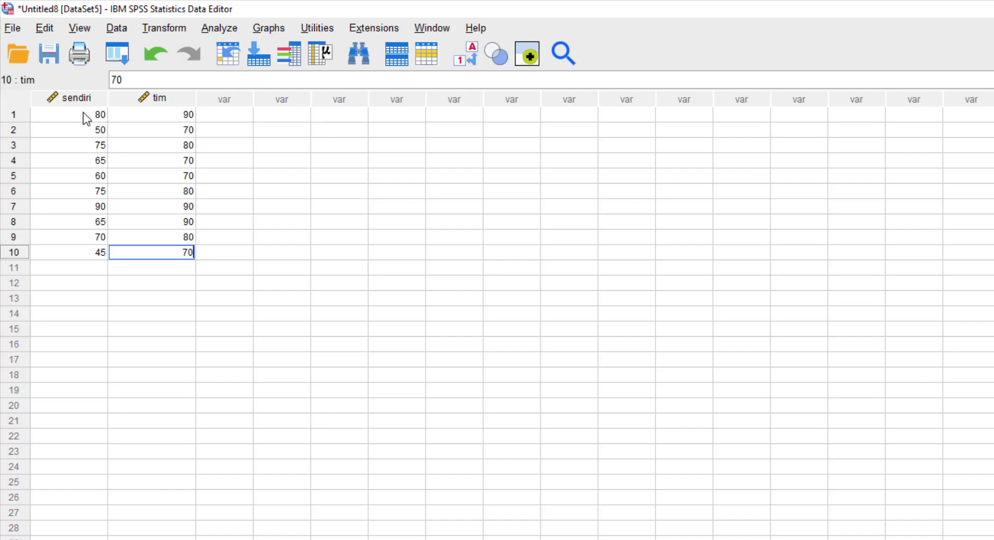
key("Return")
Enter cases 11 and 12: sendiri 60 with tim 80, and sendiri 40 with tim 60
type("60")
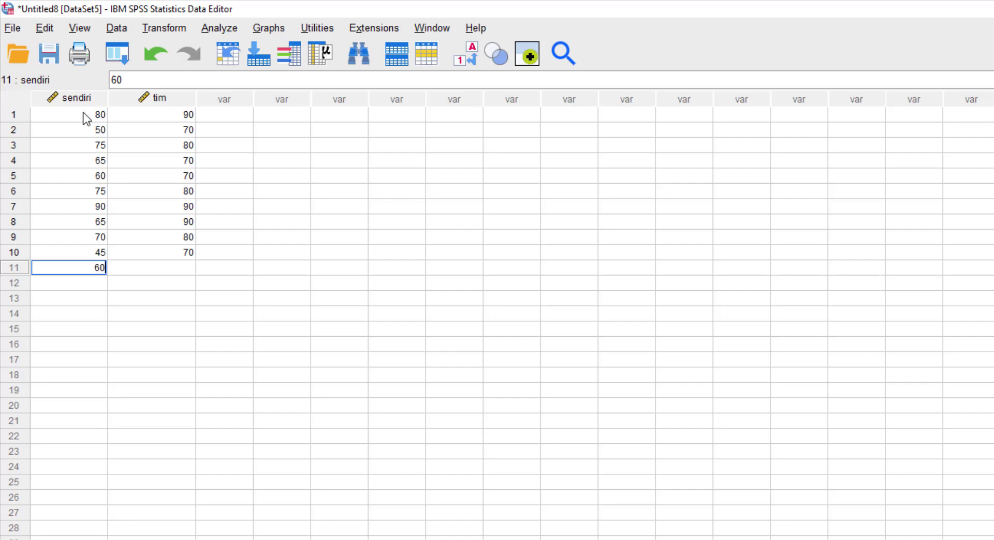
key("Tab")
type("80")
key("Return")
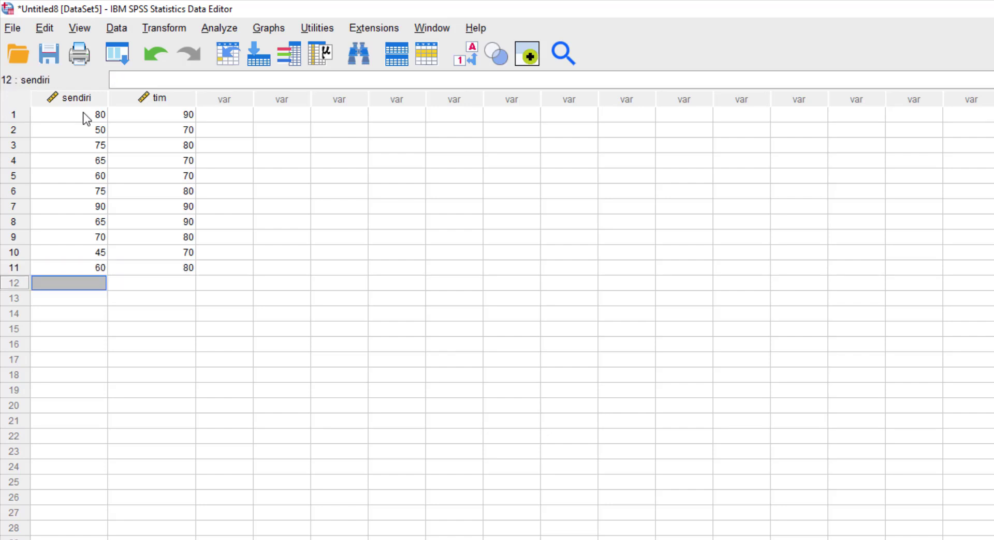
type("40")
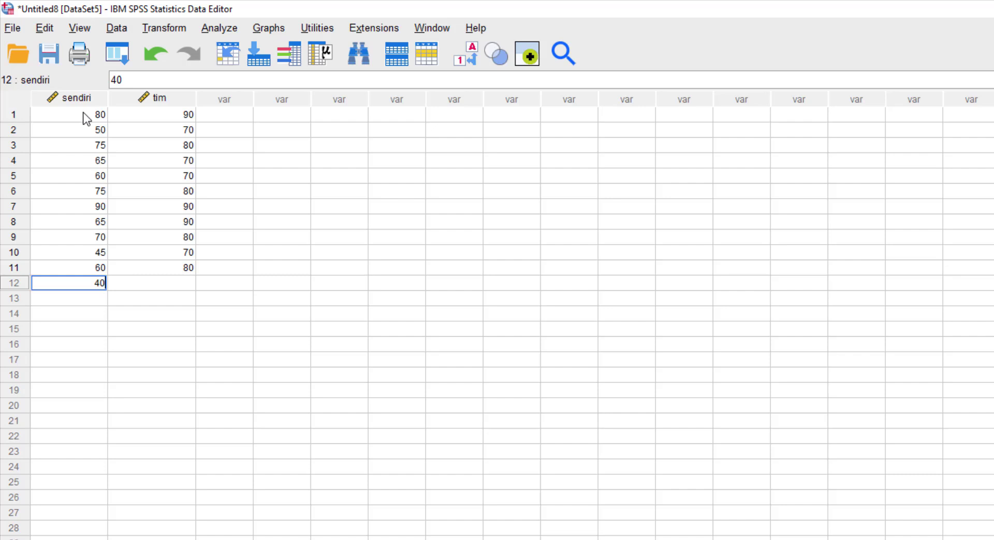
key("Tab")
type("60")
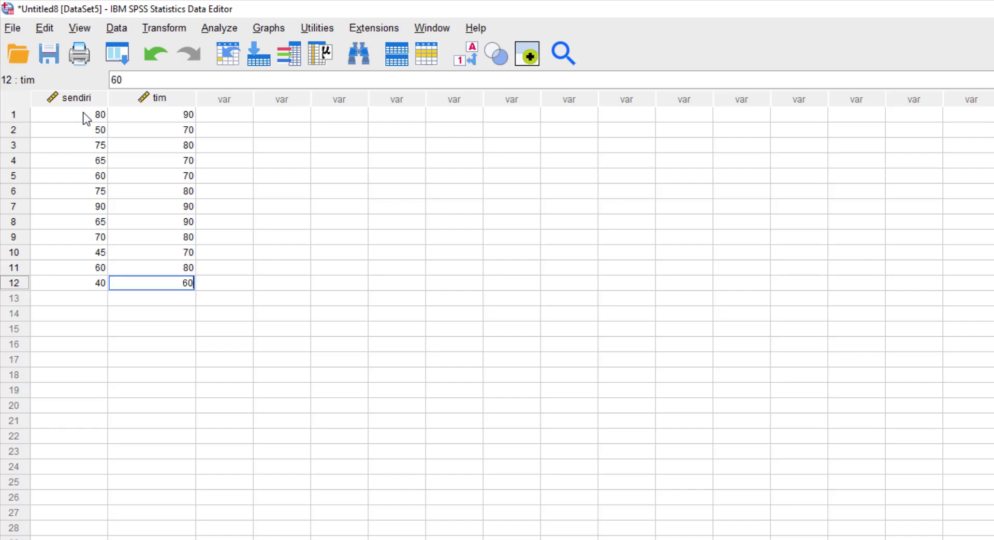
key("Return")
Enter cases 13 and 14: sendiri 75 with tim 80, and sendiri 80 with tim 70
type("7")
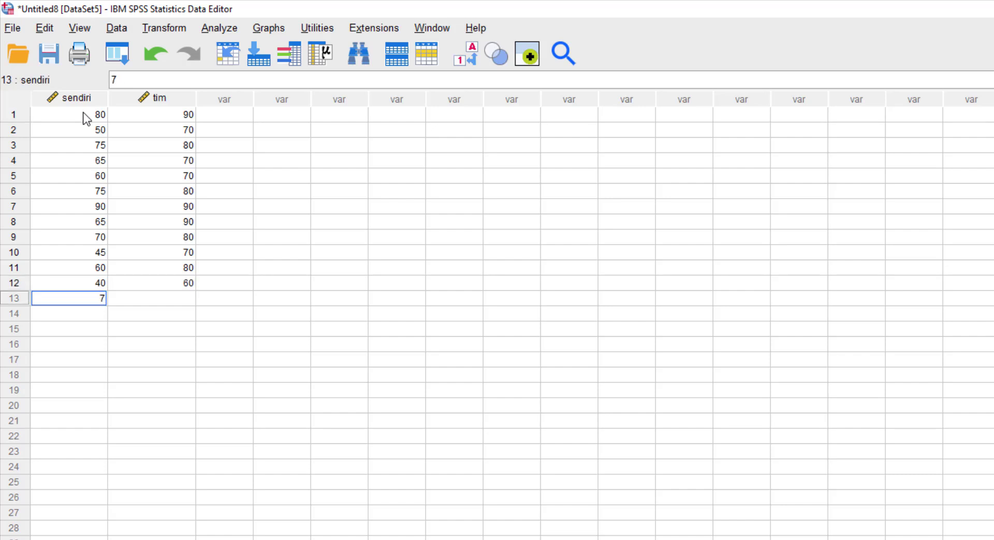
type("5")
key("Tab")
type("80")
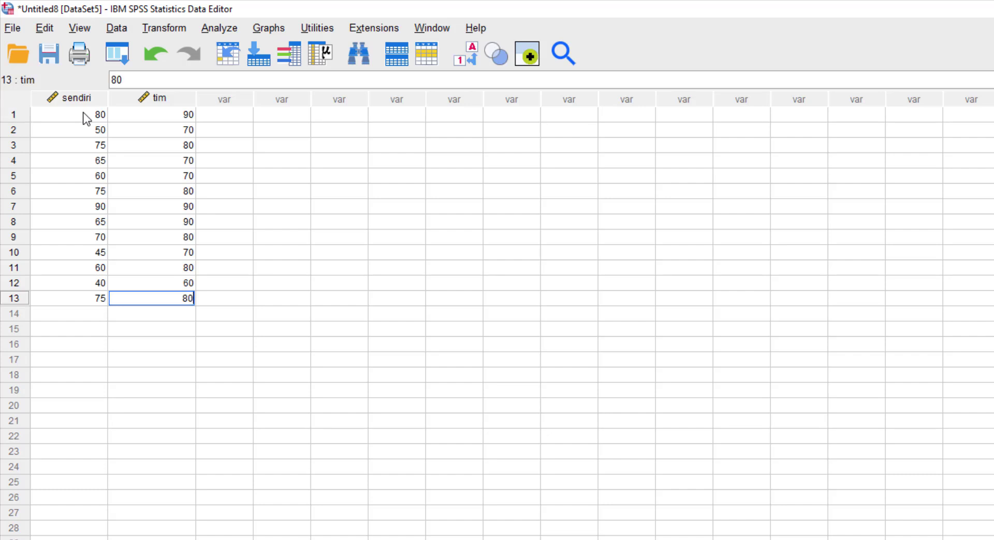
key("Return")
type("80")
key("Tab")
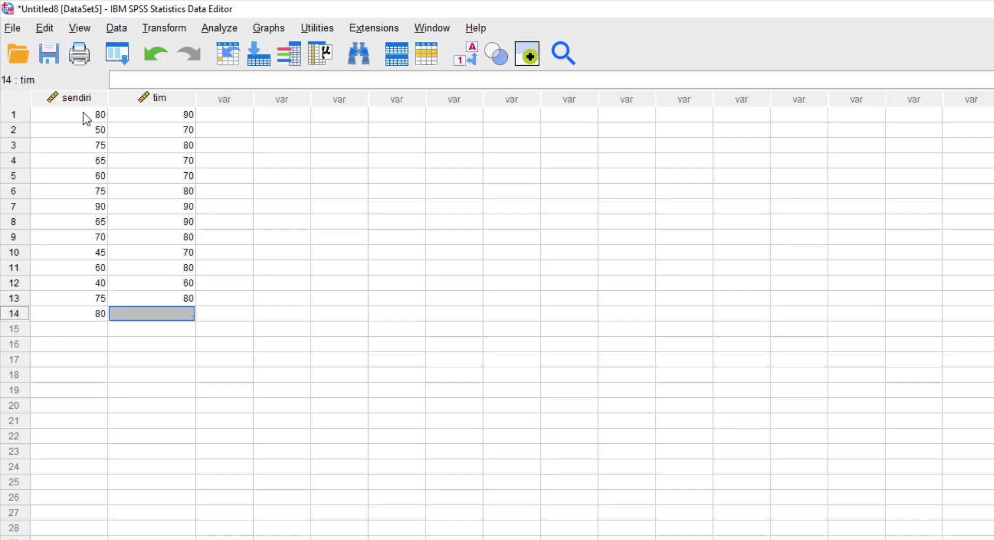
type("70")
key("Return")
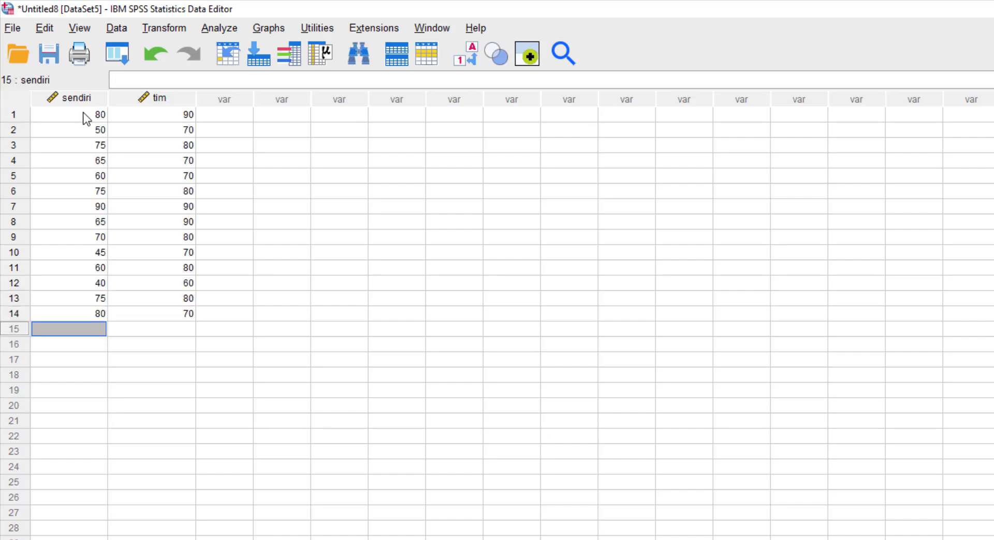
Enter cases 15 and 16: sendiri 50 with tim 90, and sendiri 60 with tim 80
type("50")
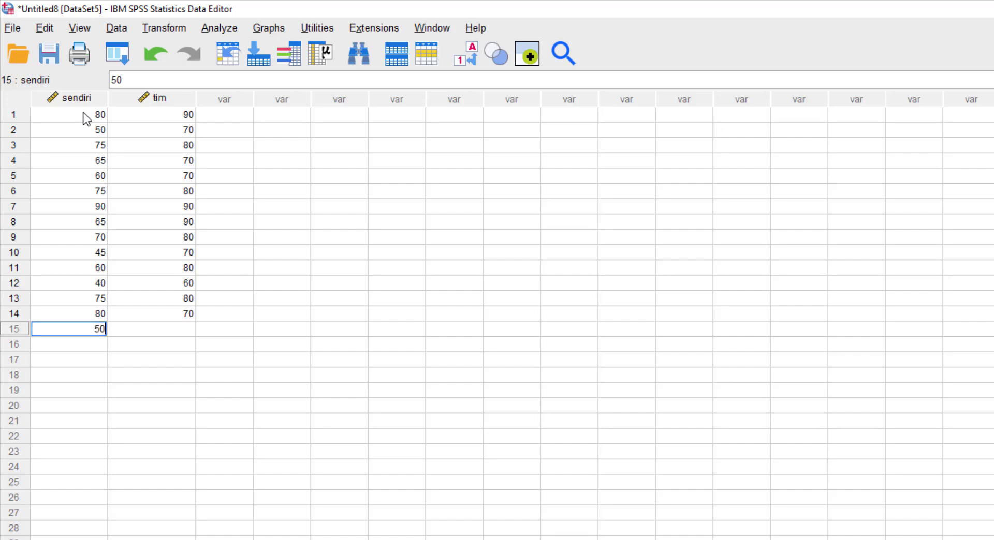
key("Tab")
type("90")
key("Return")
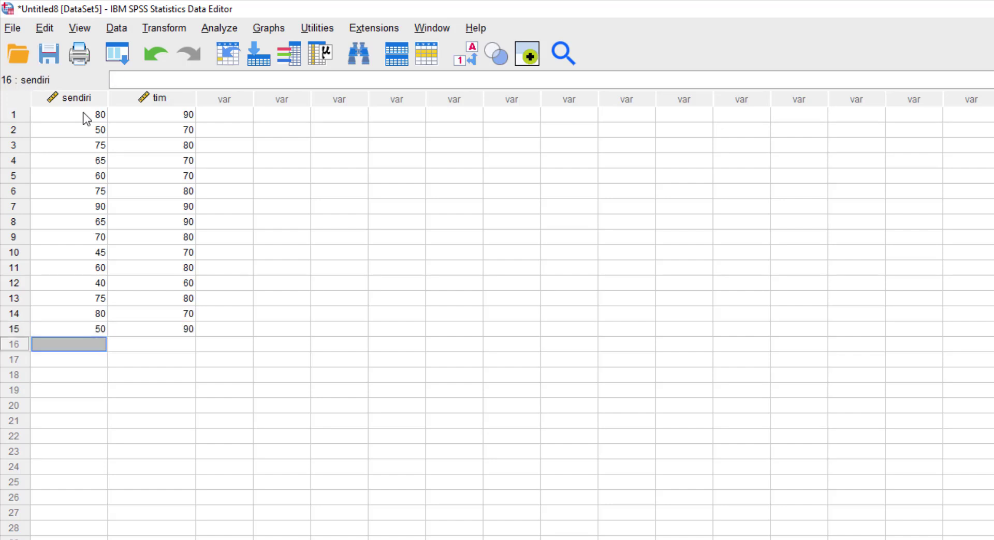
type("60")
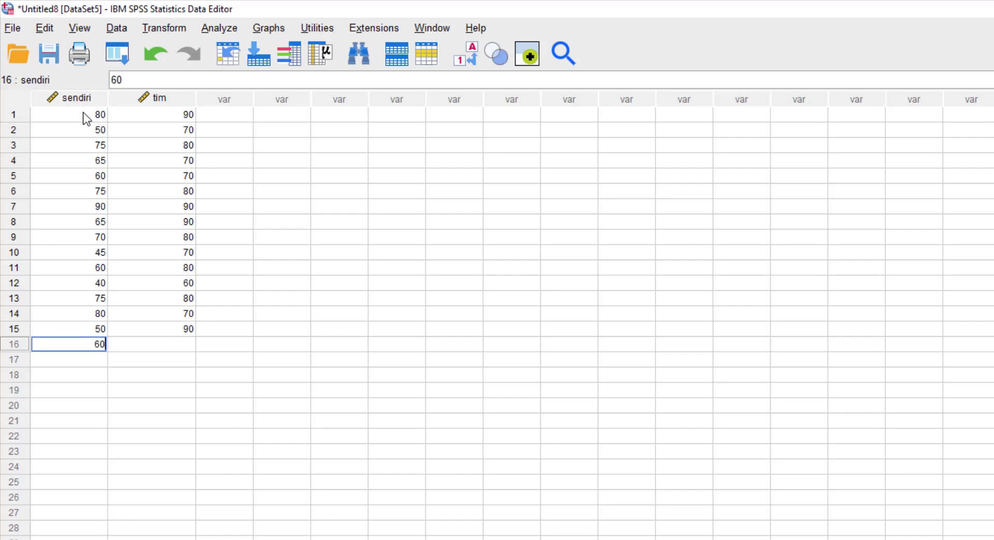
key("Tab")
type("80")
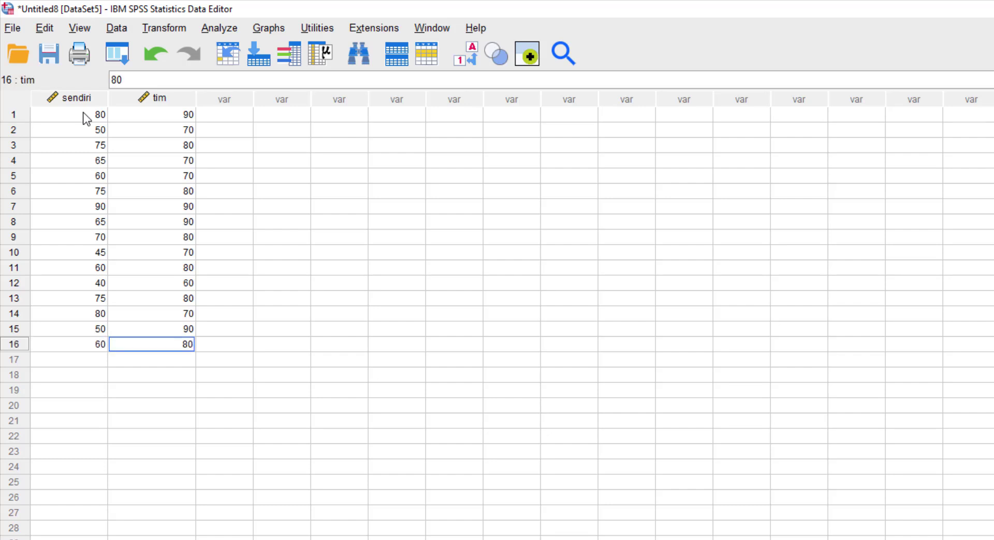
key("Return")
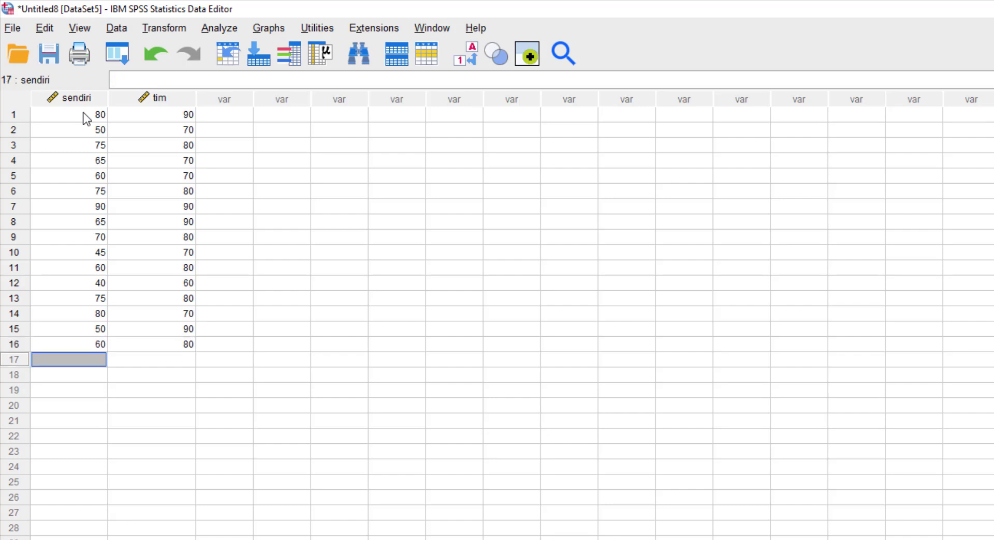
Enter cases 17 and 18: sendiri 40 with tim 70, and sendiri 50 with tim 70
type("40")
key("Tab")
type("70")
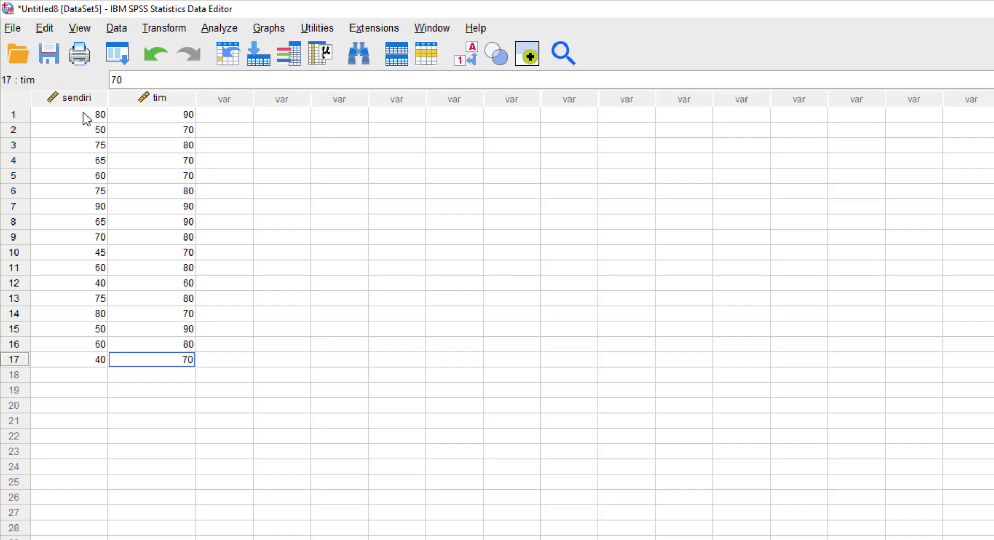
key("Return")
type("50")
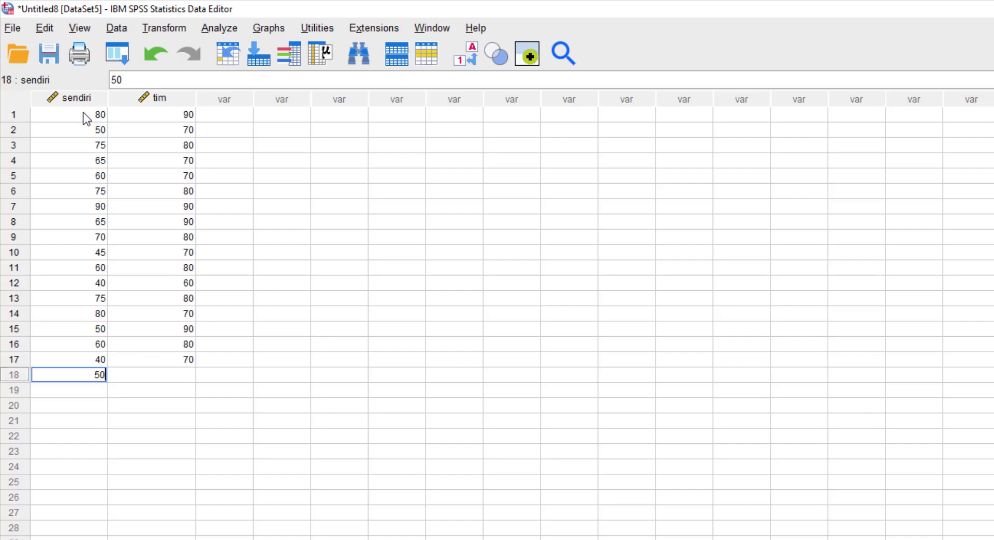
key("Tab")
type("70")
key("Return")
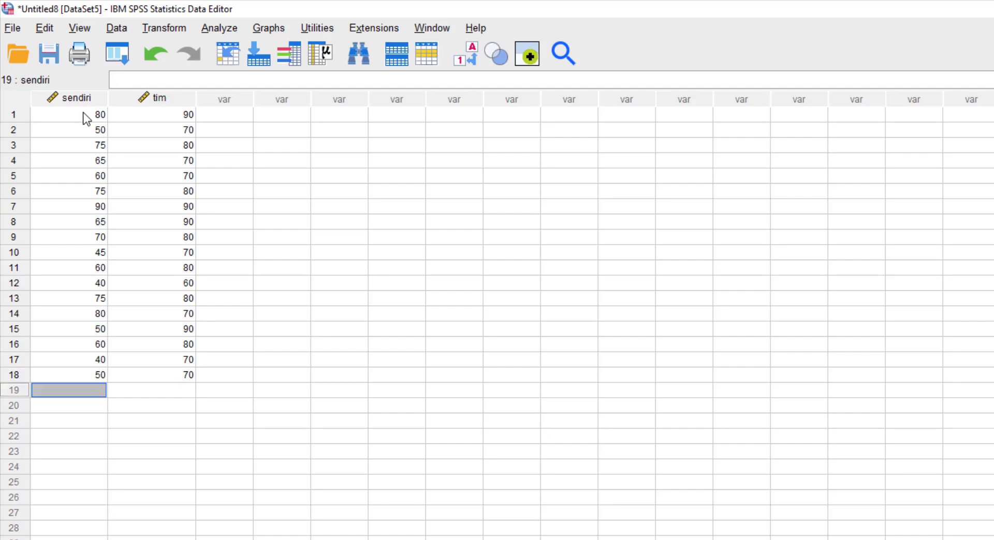
Enter cases 19 and 20: sendiri 60 with tim 65, and sendiri 40 with tim 70
type("60")
key("Tab")
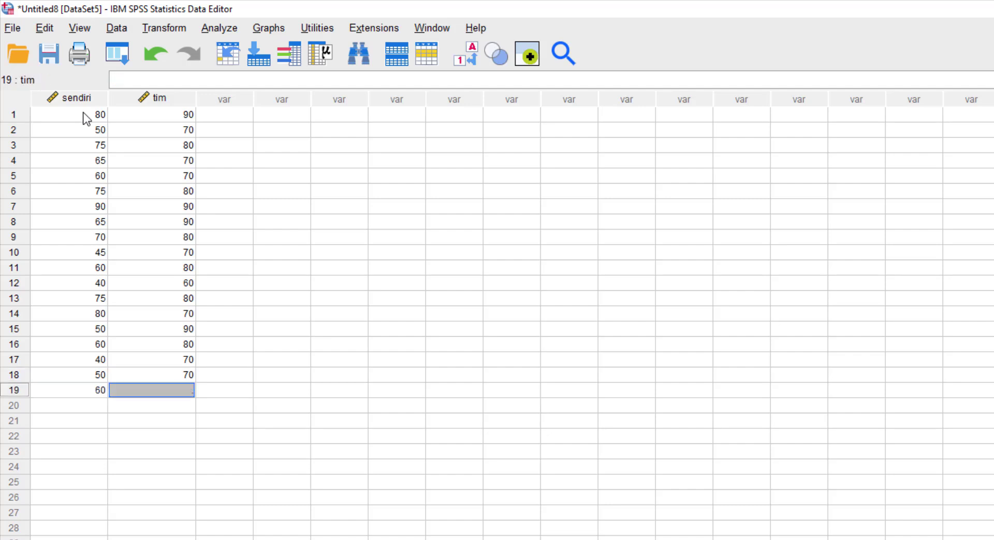
type("65")
key("Return")
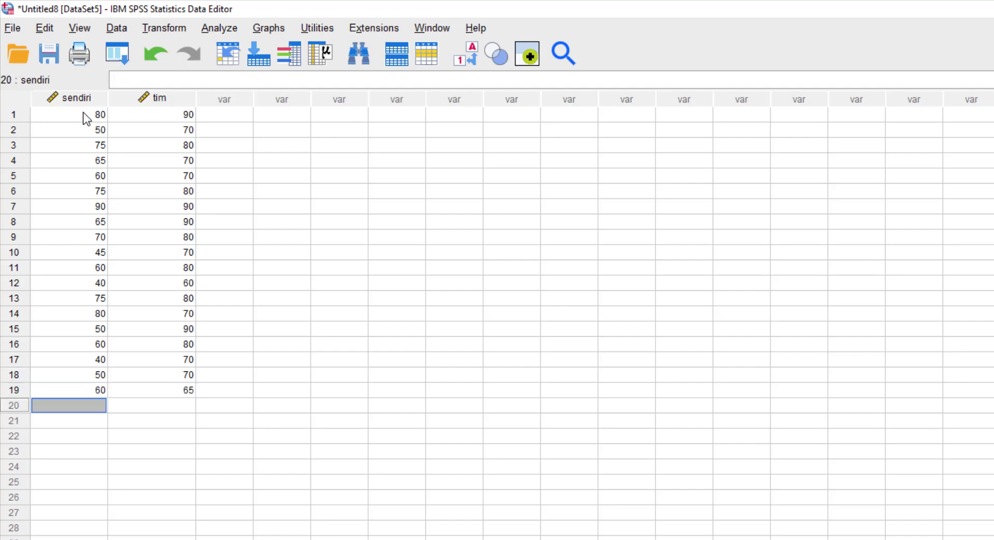
type("40")
key("Tab")
type("70")
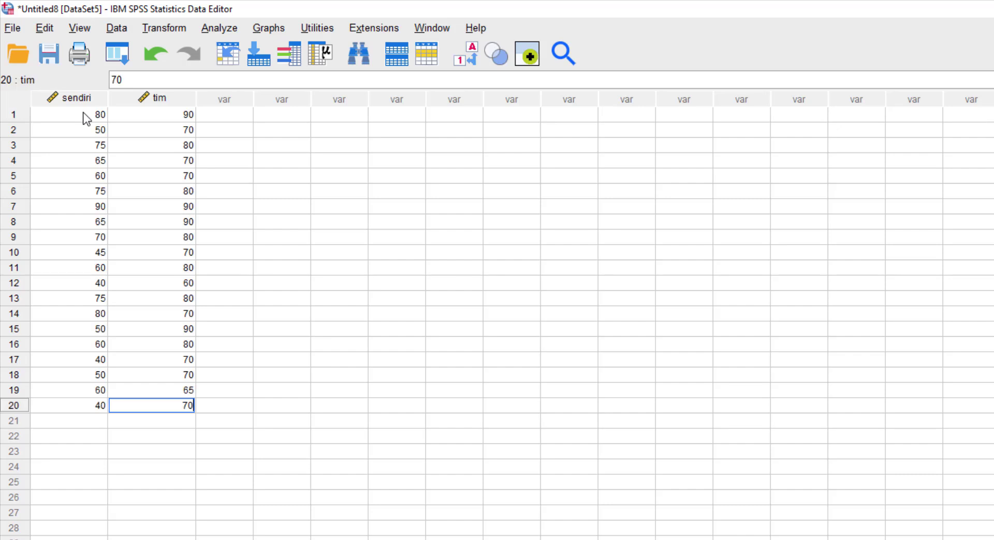
key("Return")
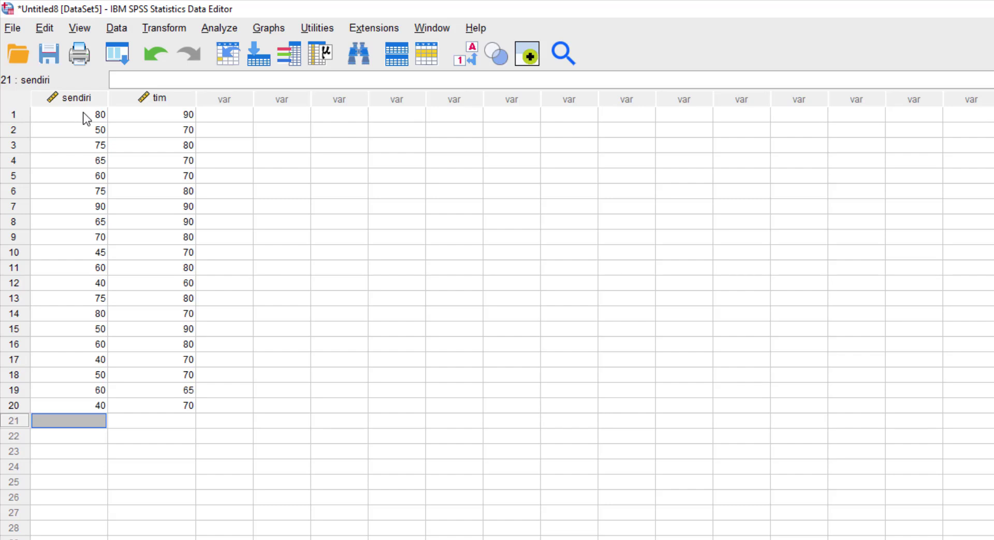
Save the dataset as "uji tanda" in SPSS Statistics format in the Belajar SPSS Level Dasar folder
left_click(11, 29)
left_click(46, 191)
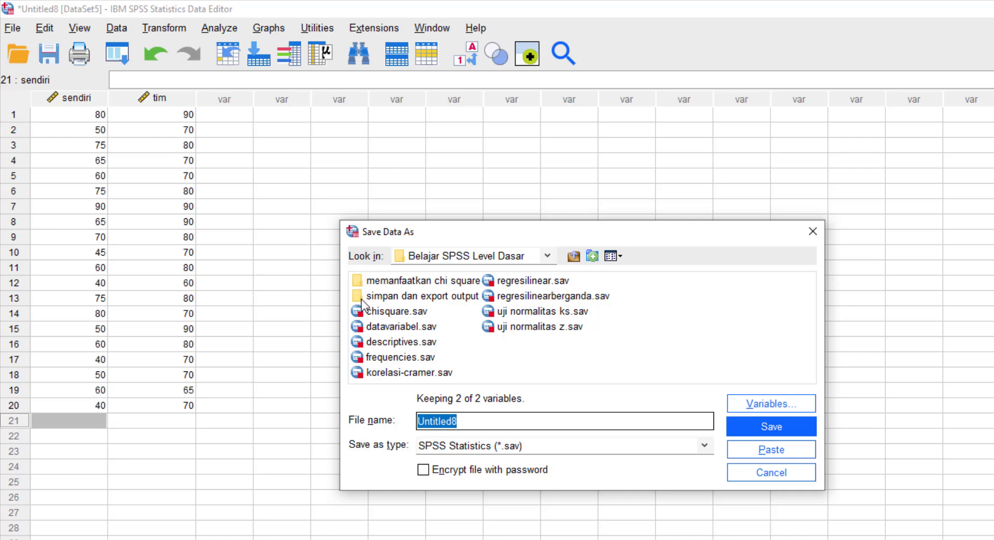
type("uj")
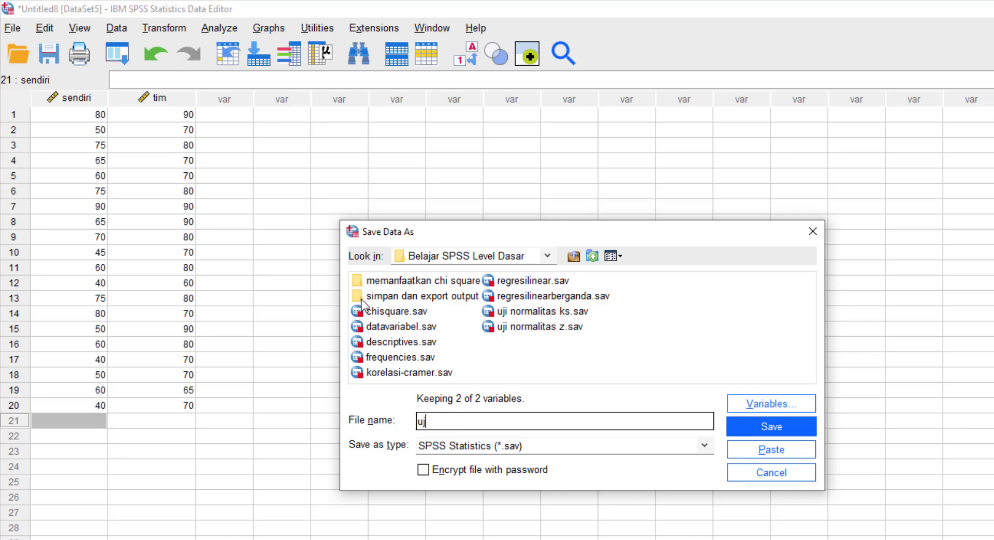
type("i tanda")
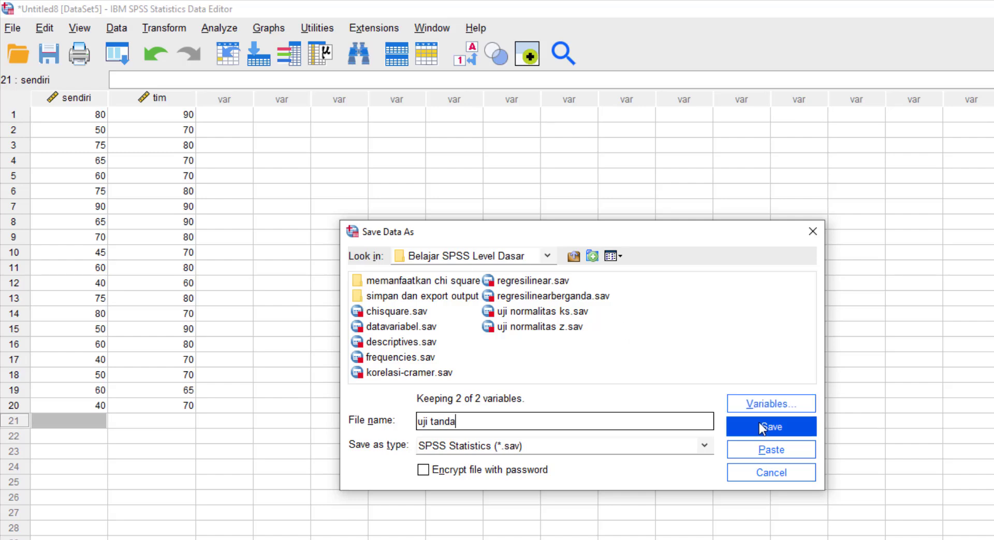
left_click(777, 426)
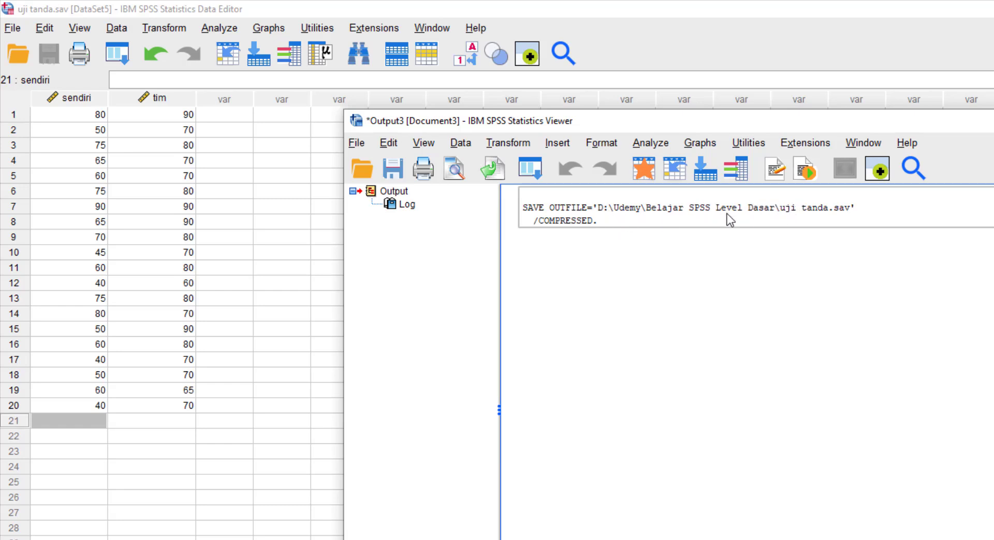
Return to the data window and open the legacy nonparametric test for two related samples
left_click(607, 2)
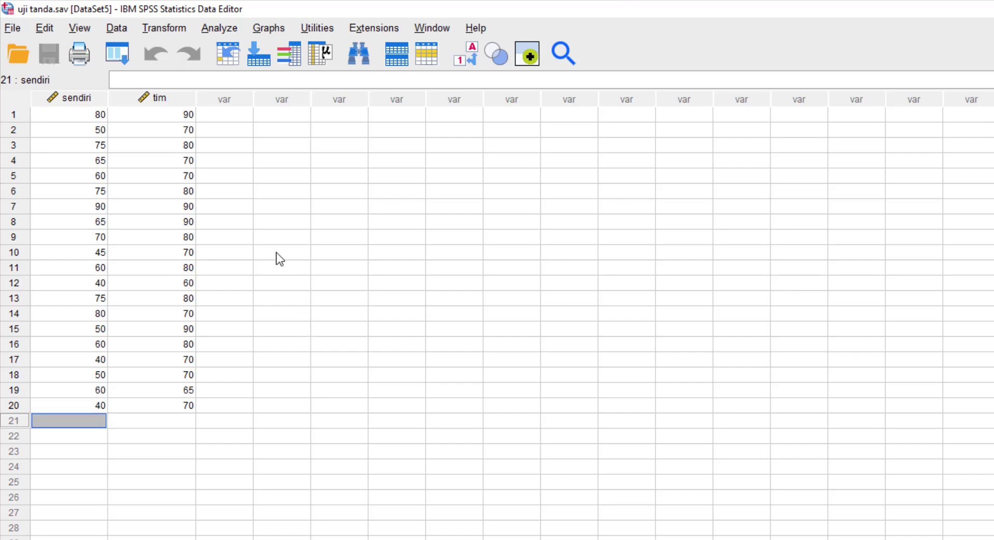
left_click(220, 28)
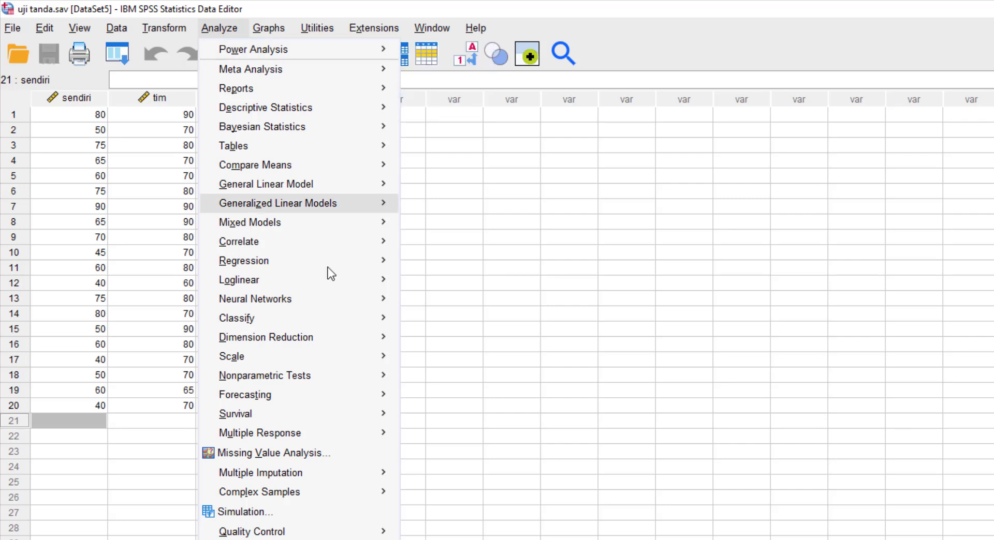
mouse_move(306, 380)
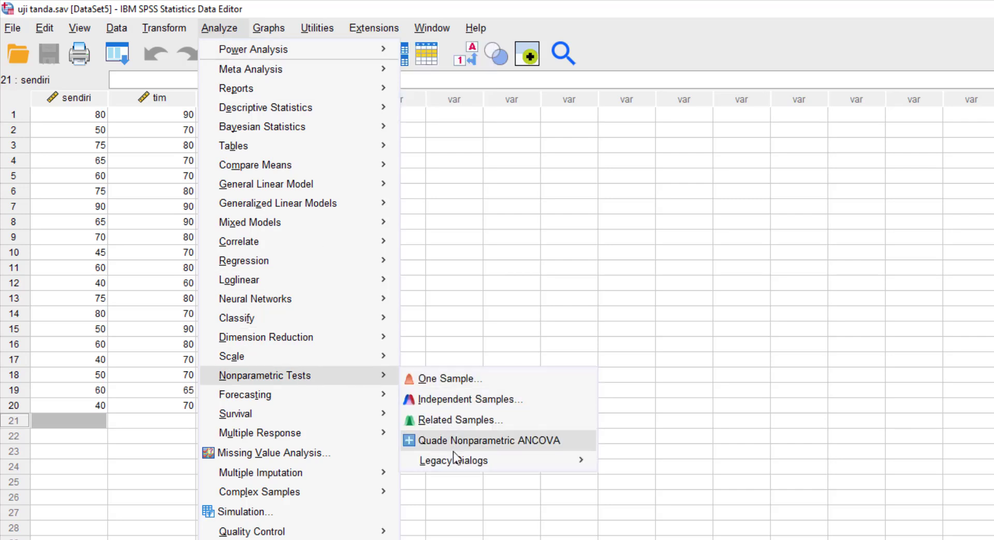
mouse_move(455, 464)
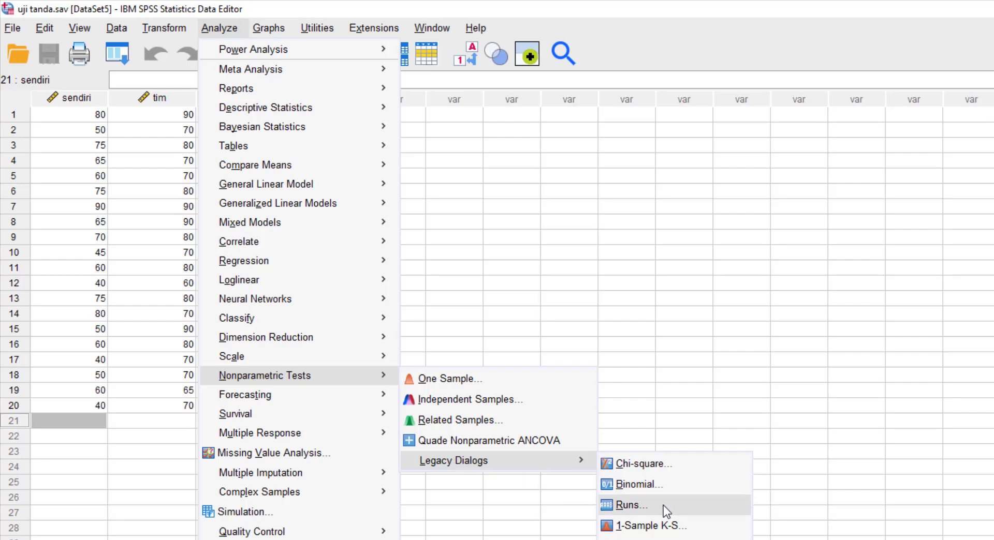
left_click(636, 537)
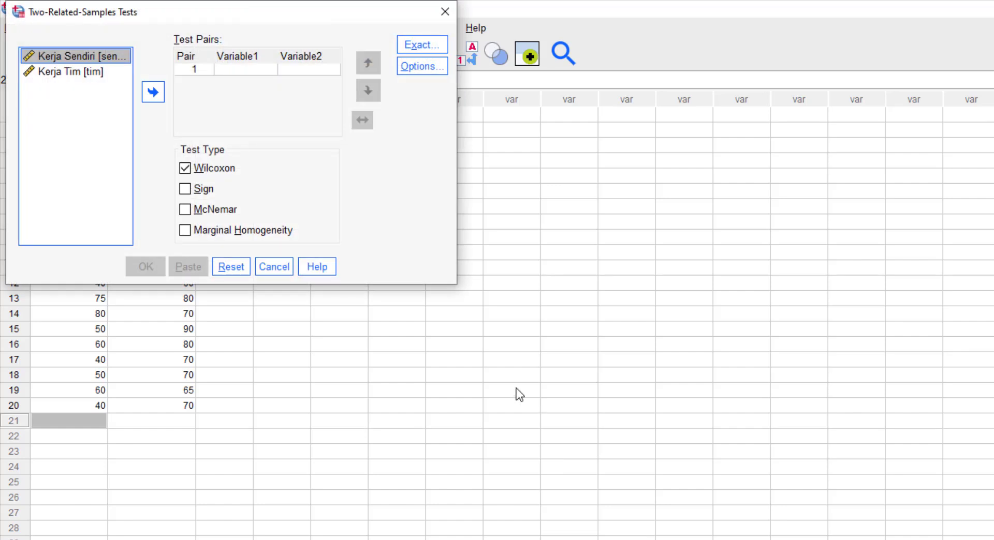
Set up the test pair with Kerja Sendiri as Variable1 and Kerja Tim as Variable2
left_click_drag(165, 24, 312, 126)
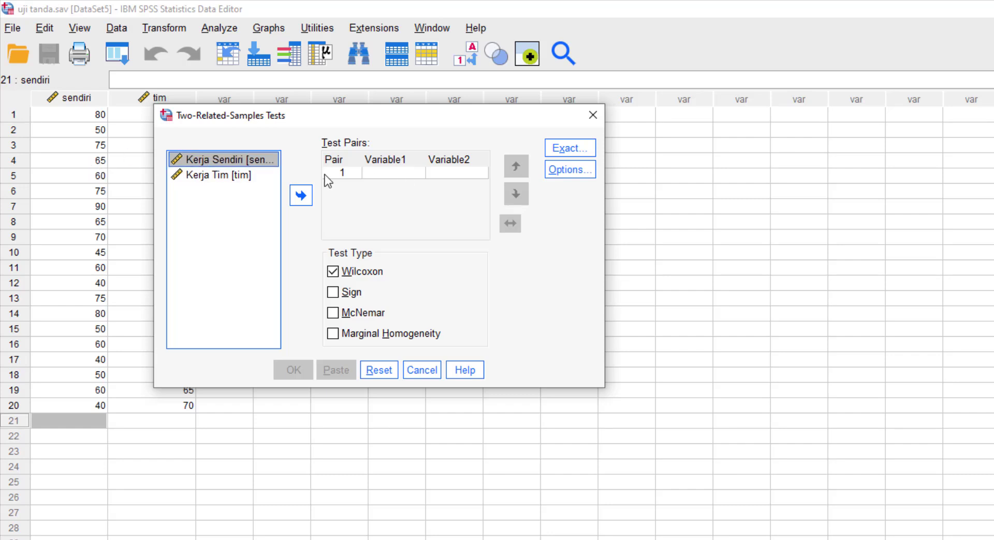
left_click(301, 196)
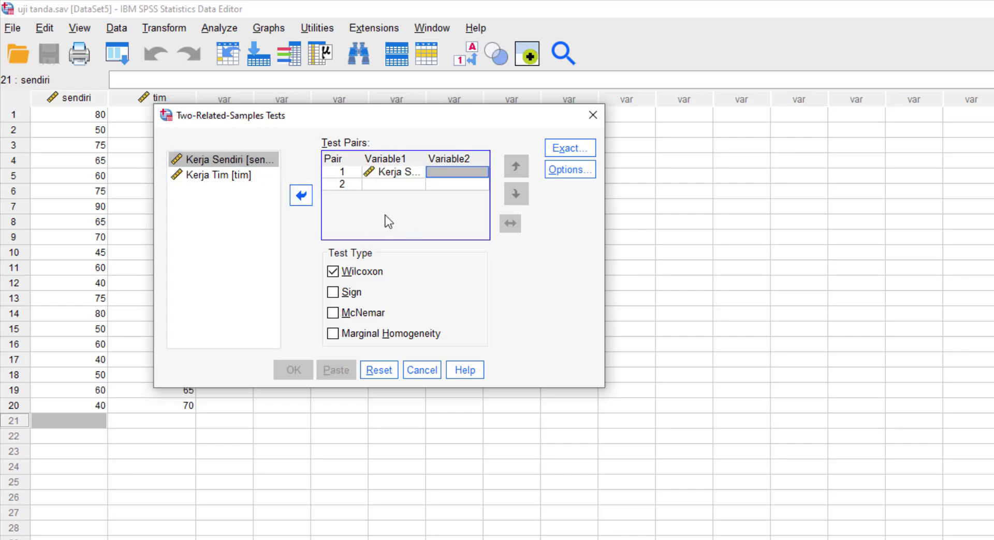
left_click(221, 176)
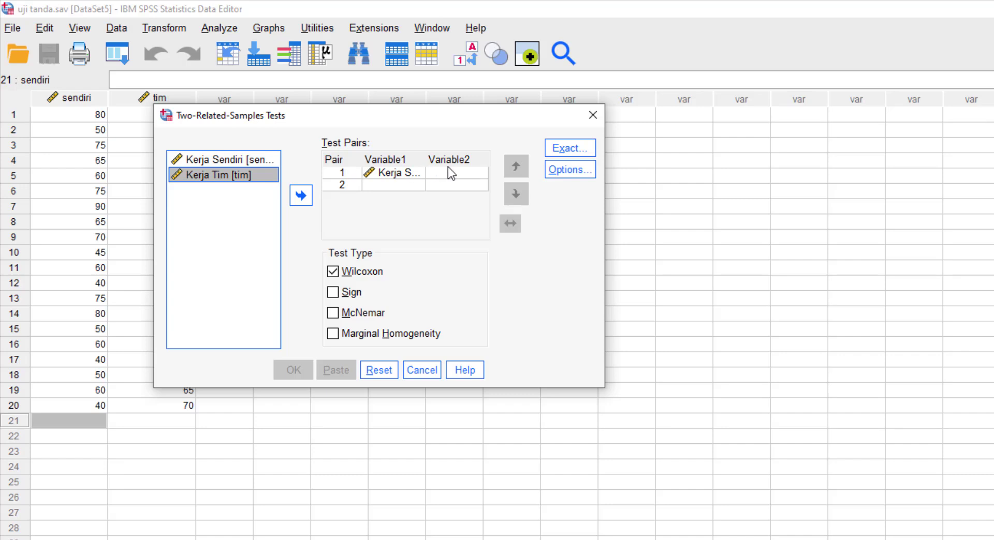
left_click(301, 195)
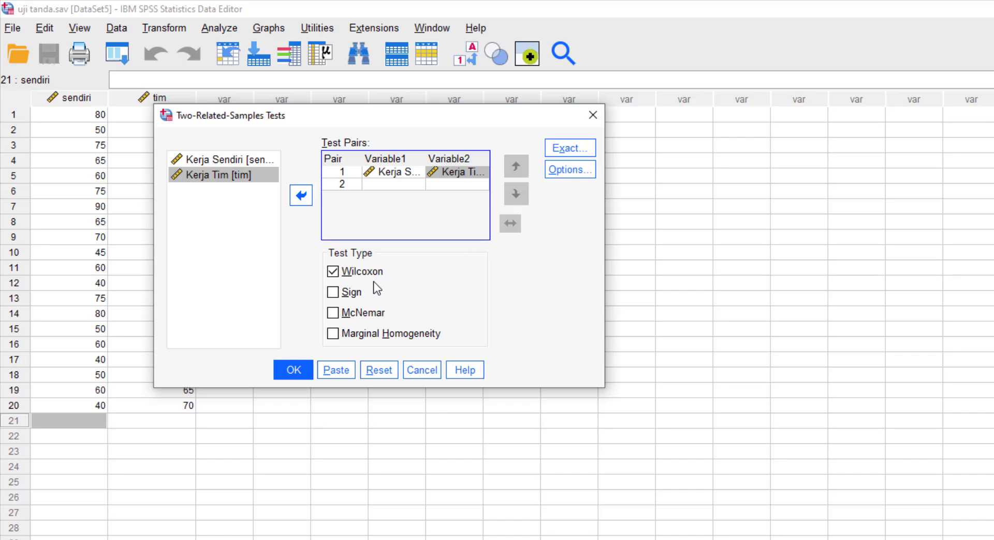
Choose Sign instead of Wilcoxon as the test type, run the test, and view its output tables
left_click(338, 293)
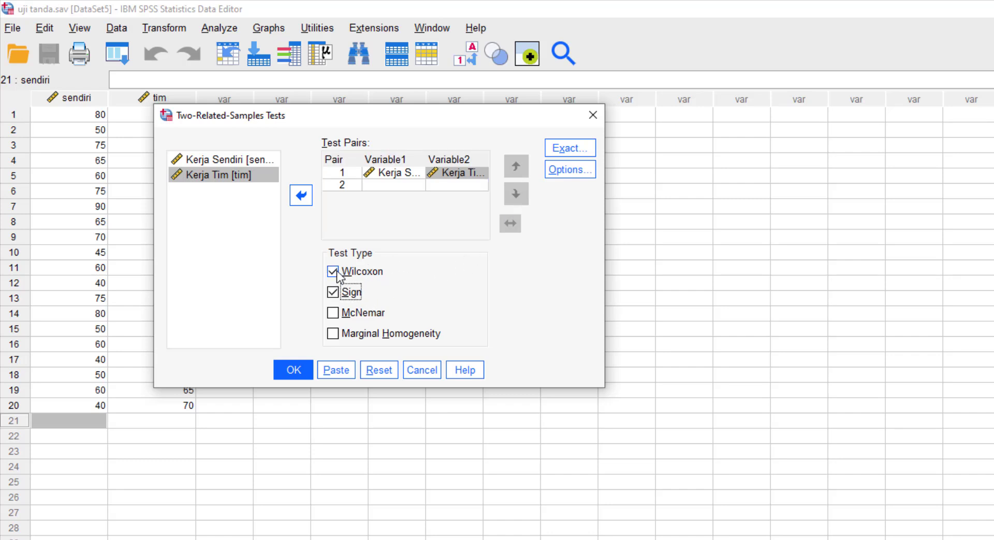
left_click(345, 273)
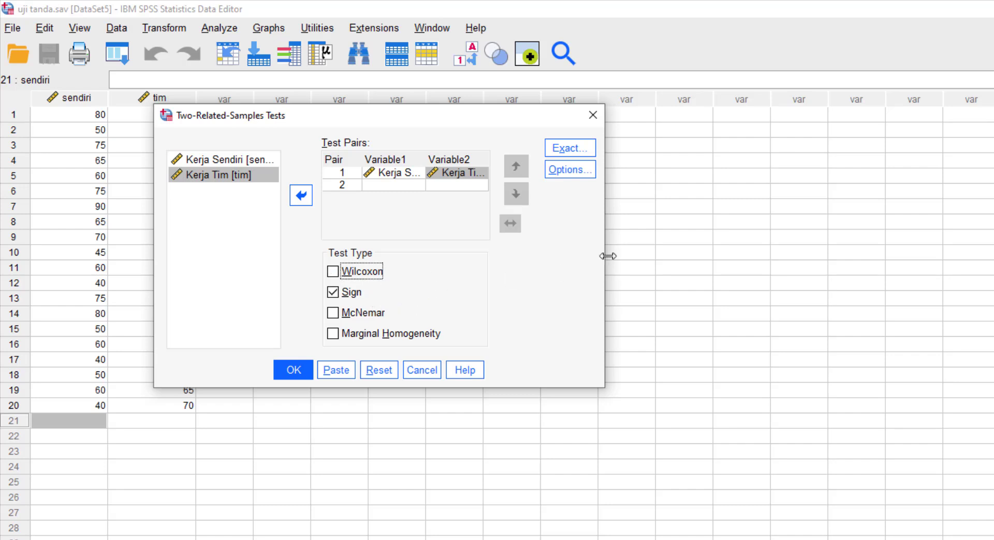
left_click_drag(604, 257, 710, 248)
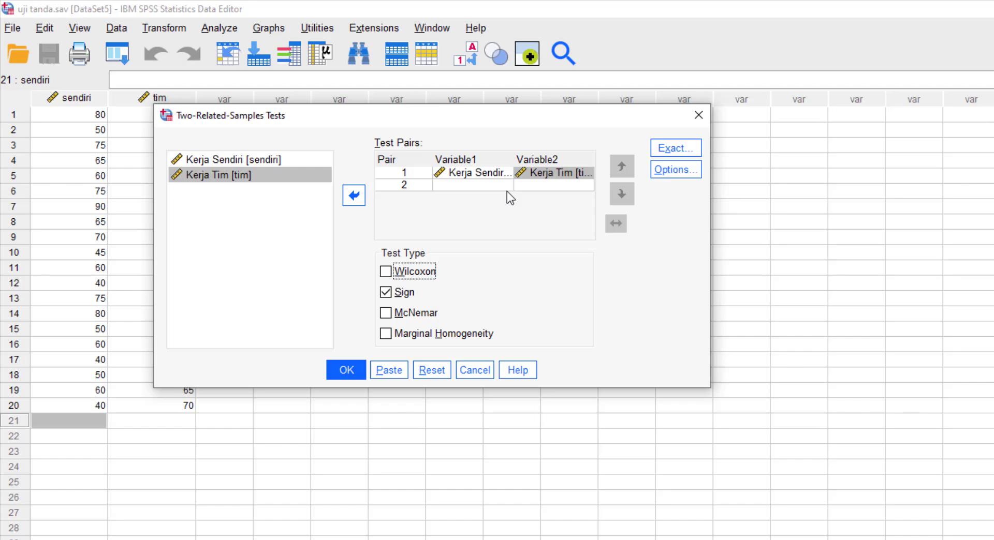
left_click(346, 370)
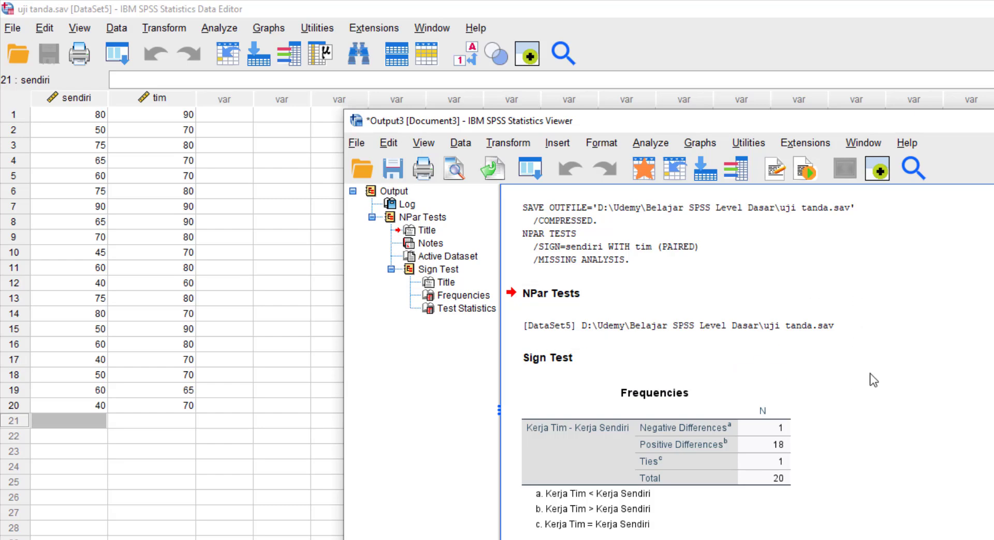
scroll(874, 381, "down", 1)
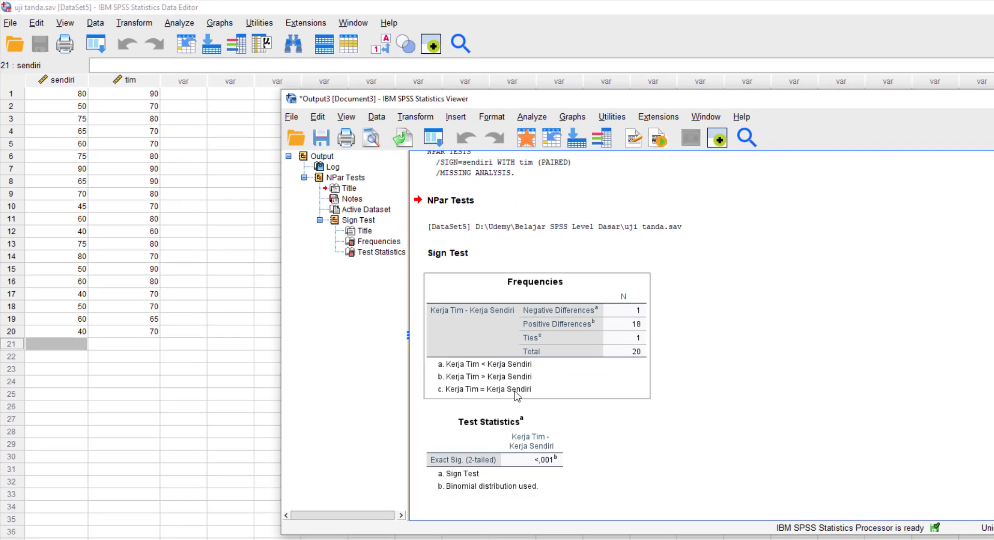